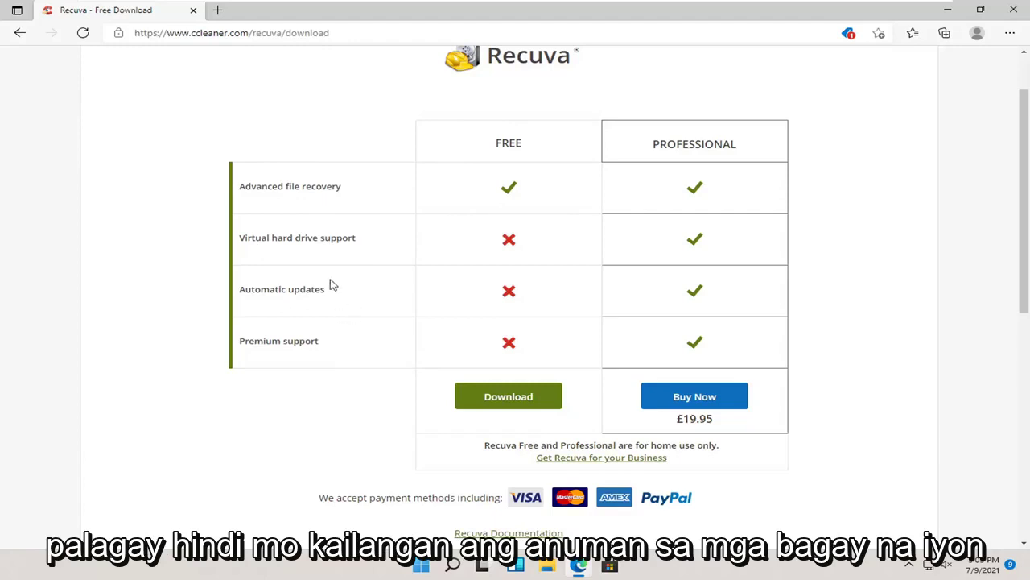
Step: Download the free edition of Recuva and allow its installer to make changes to the device, clearing the browser out of the way
left_click(488, 403)
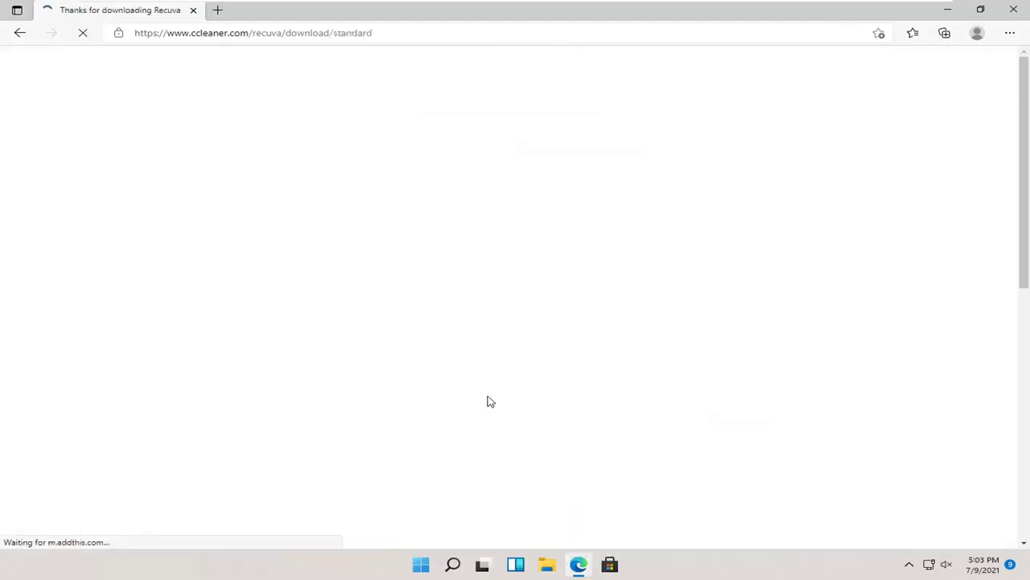
scroll(489, 402, "down", 2)
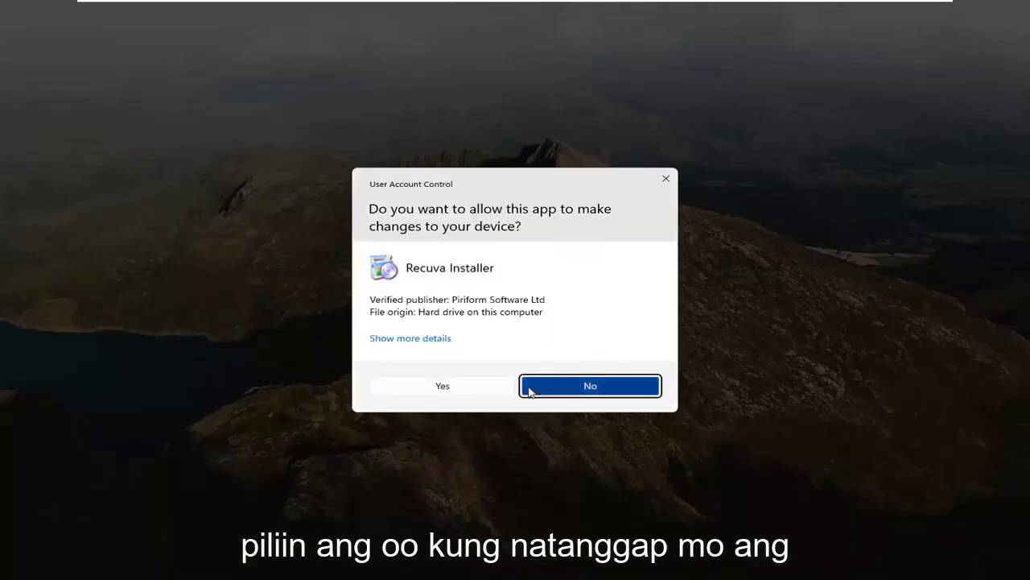
left_click(442, 385)
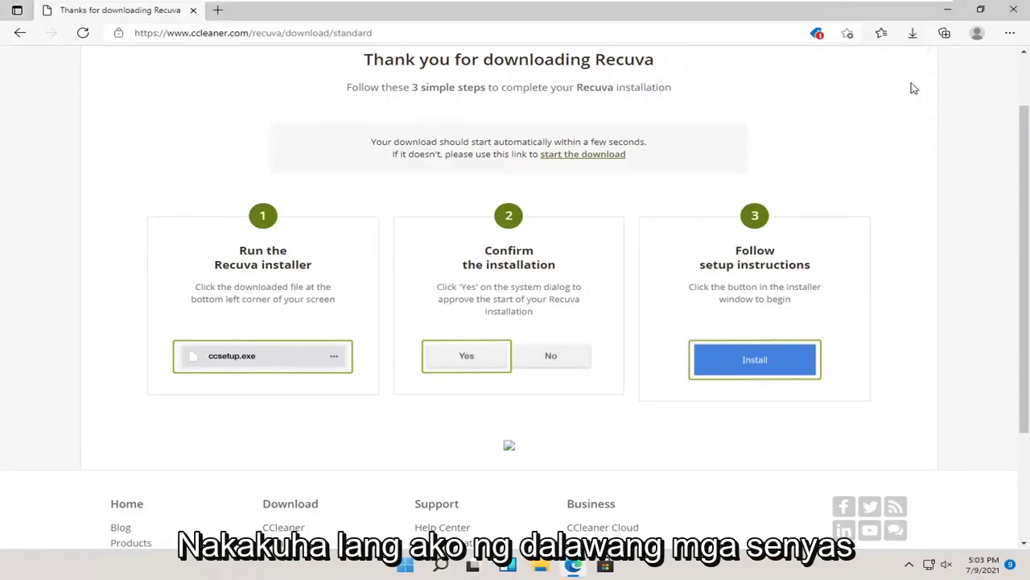
left_click(955, 10)
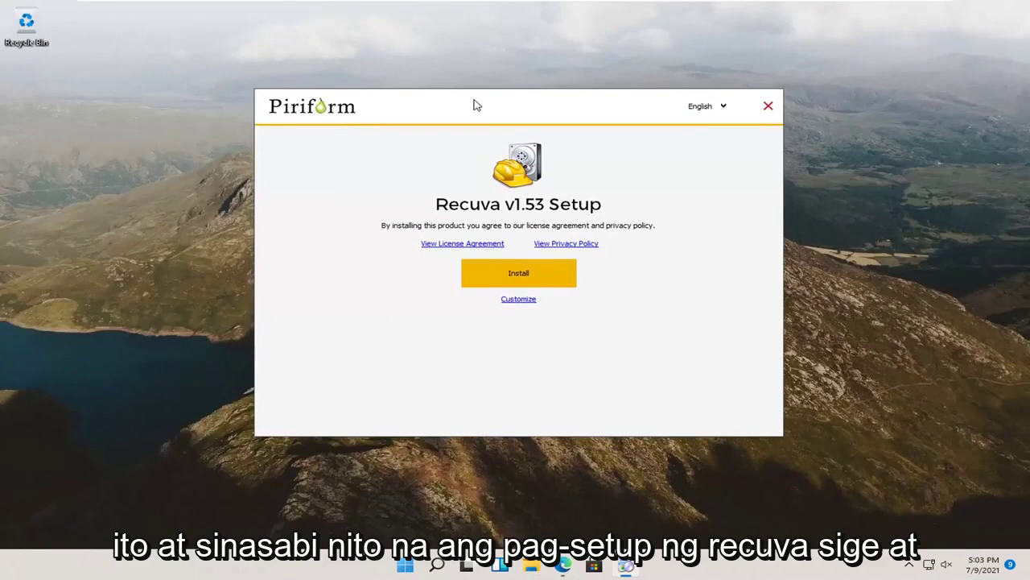
Step: Install Recuva with only the Add Desktop Shortcut option enabled, and run it without viewing the release notes
left_click(511, 301)
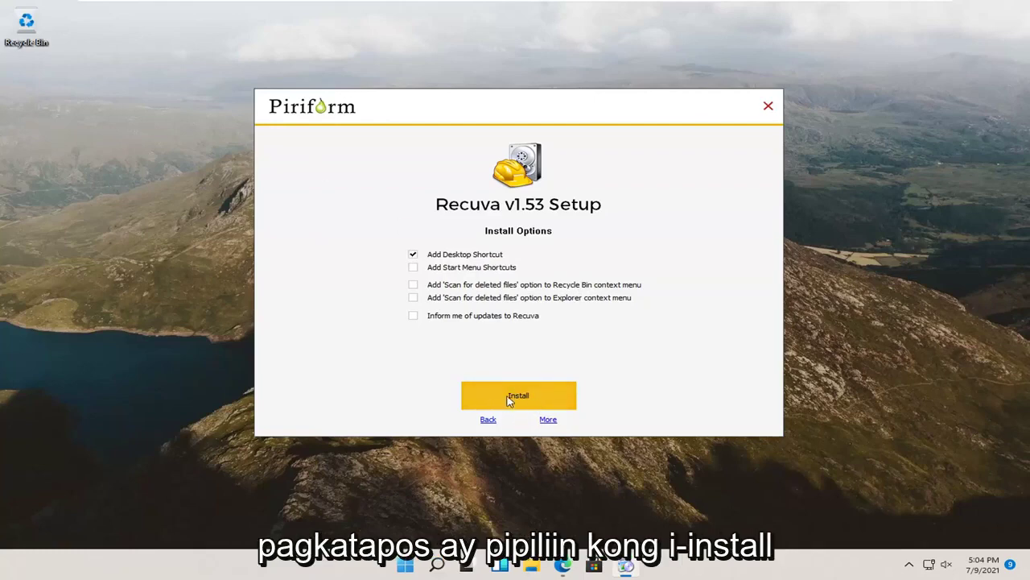
left_click(541, 392)
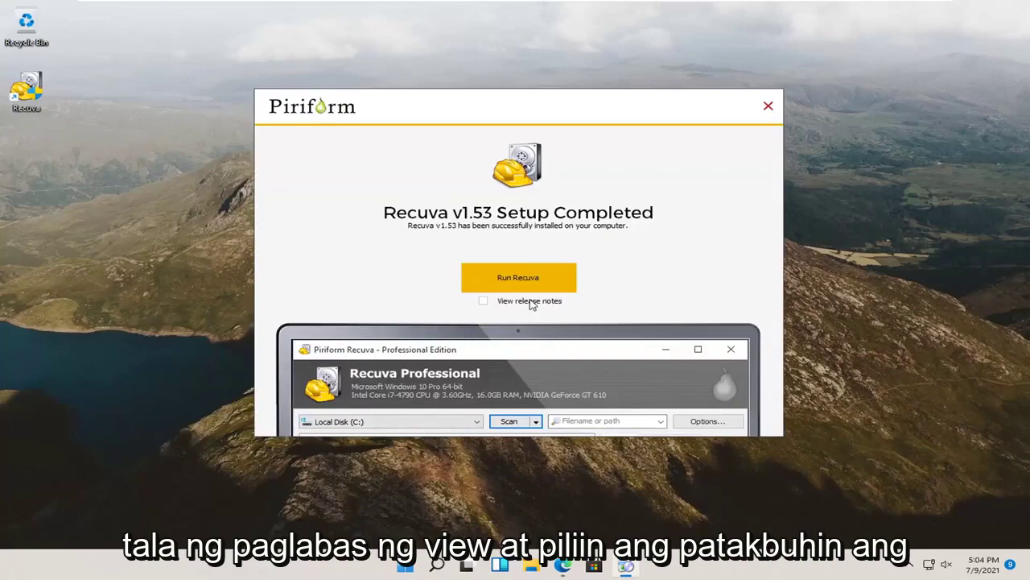
left_click(518, 278)
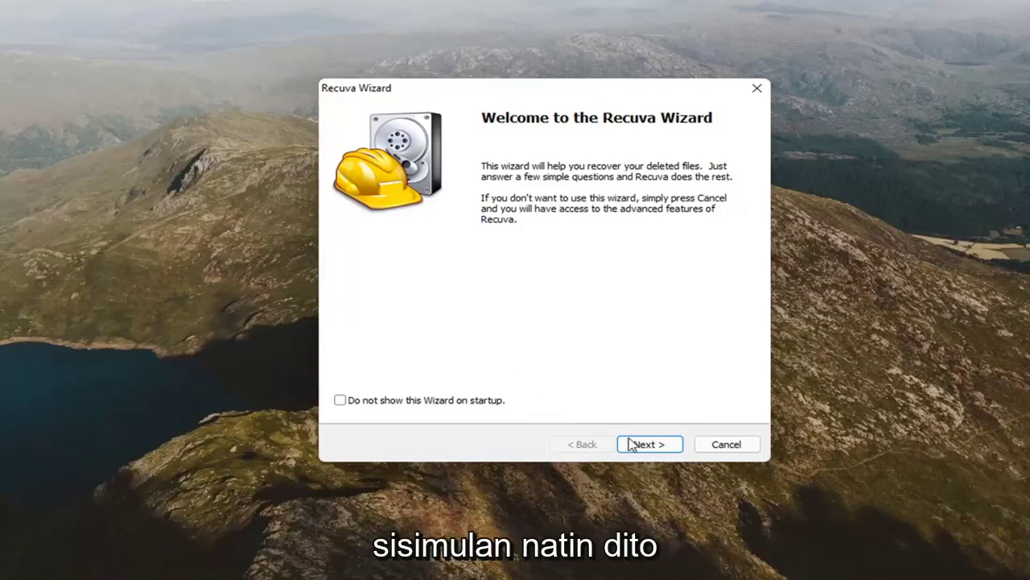
Step: Scan for deleted files of type All Files with location I'm not sure and Deep Scan off, and dismiss the scan warning
left_click(658, 452)
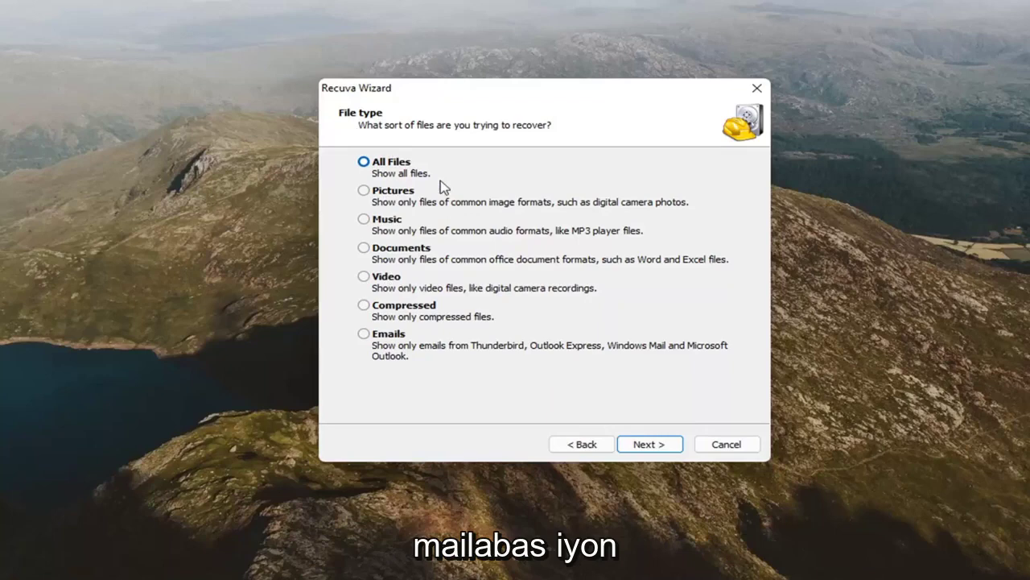
left_click(647, 449)
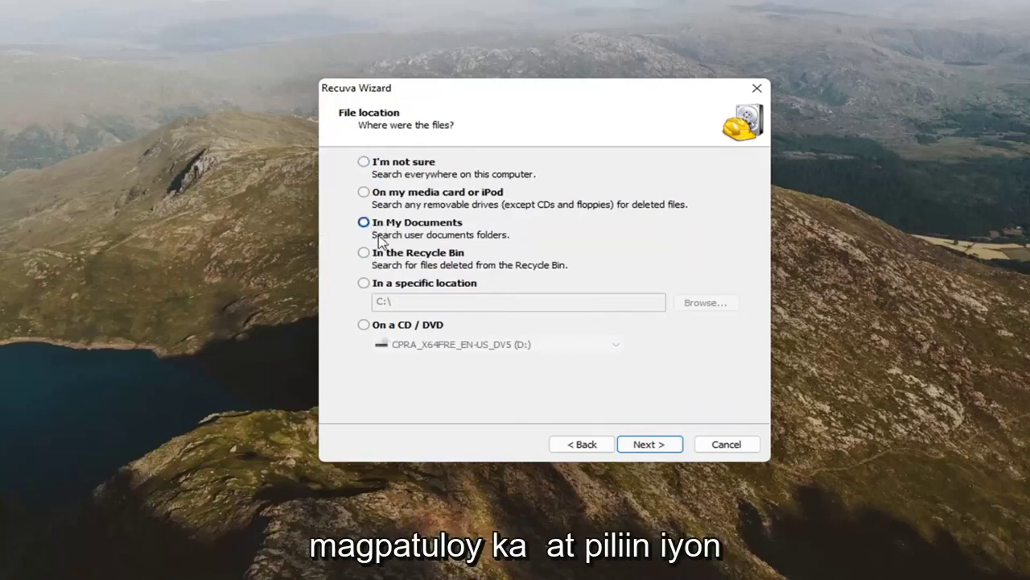
left_click(365, 163)
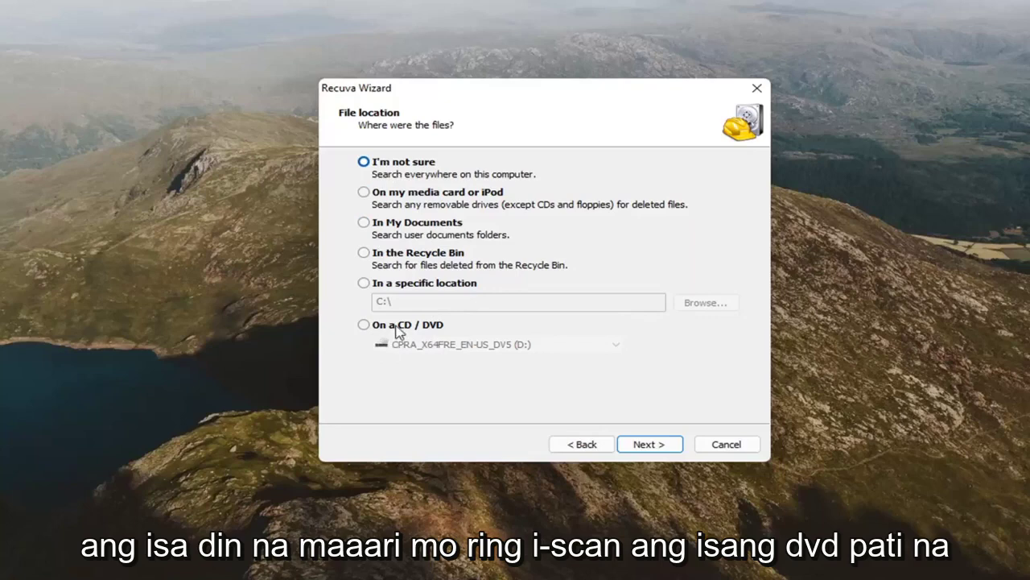
left_click(647, 448)
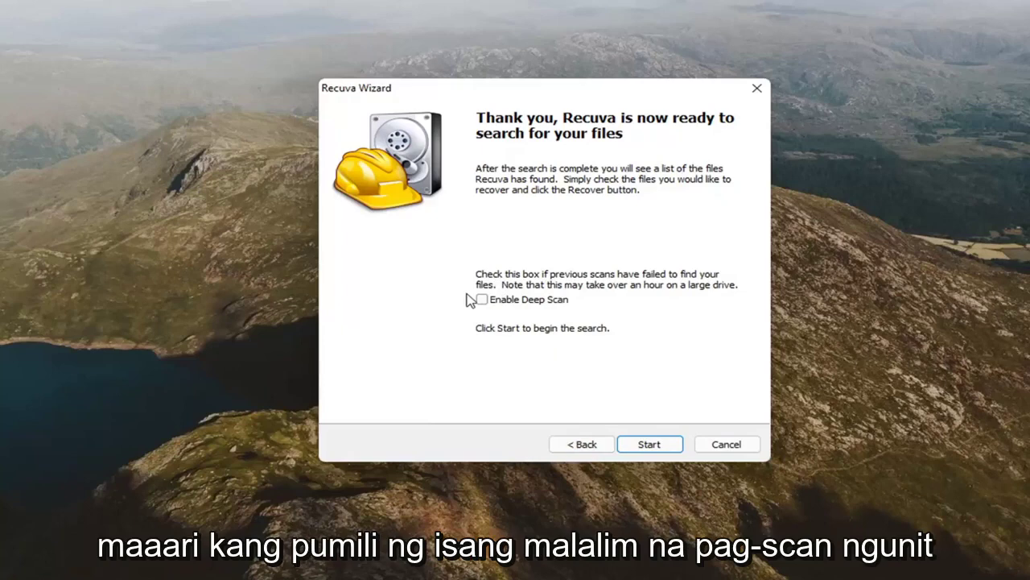
left_click(646, 447)
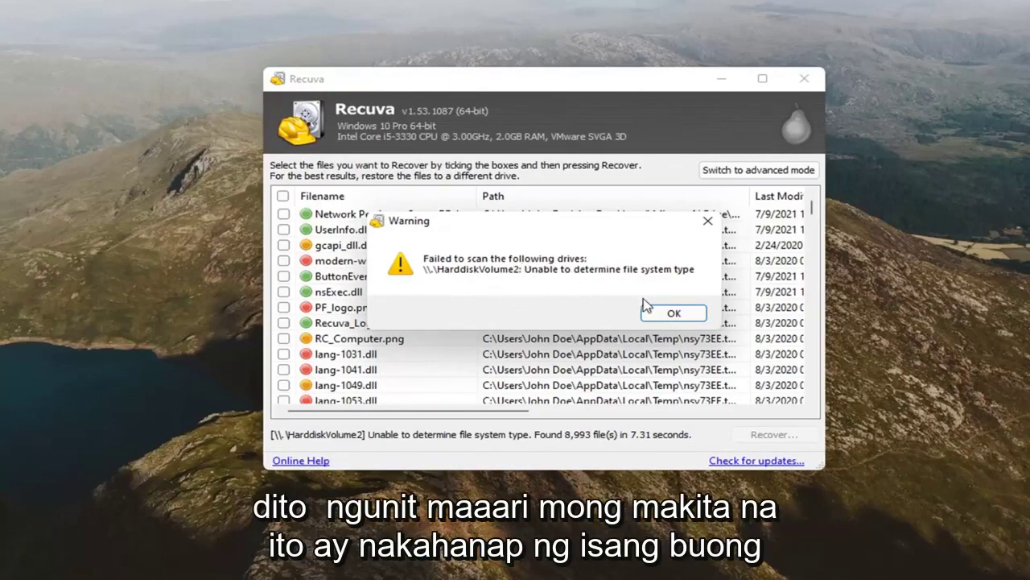
left_click(681, 310)
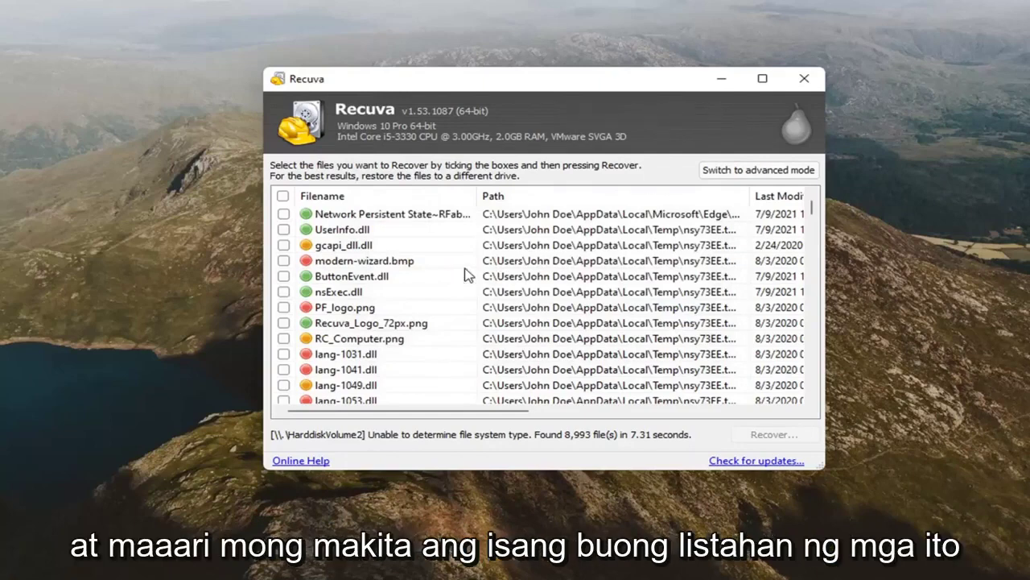
Step: Enlarge the results window and widen the Filename and Path columns so that more of each entry is readable
left_click_drag(481, 197, 515, 198)
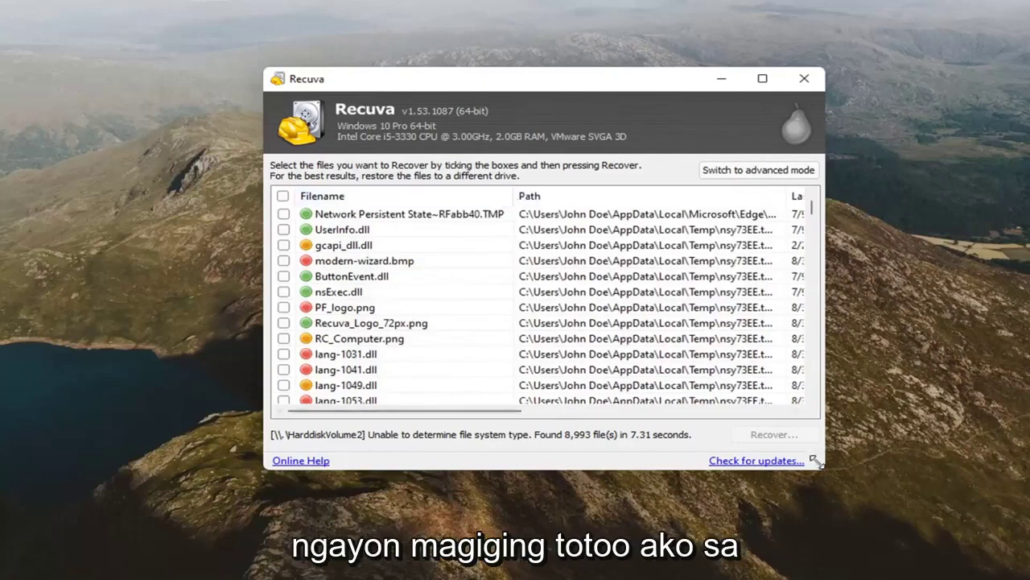
left_click_drag(835, 475, 970, 523)
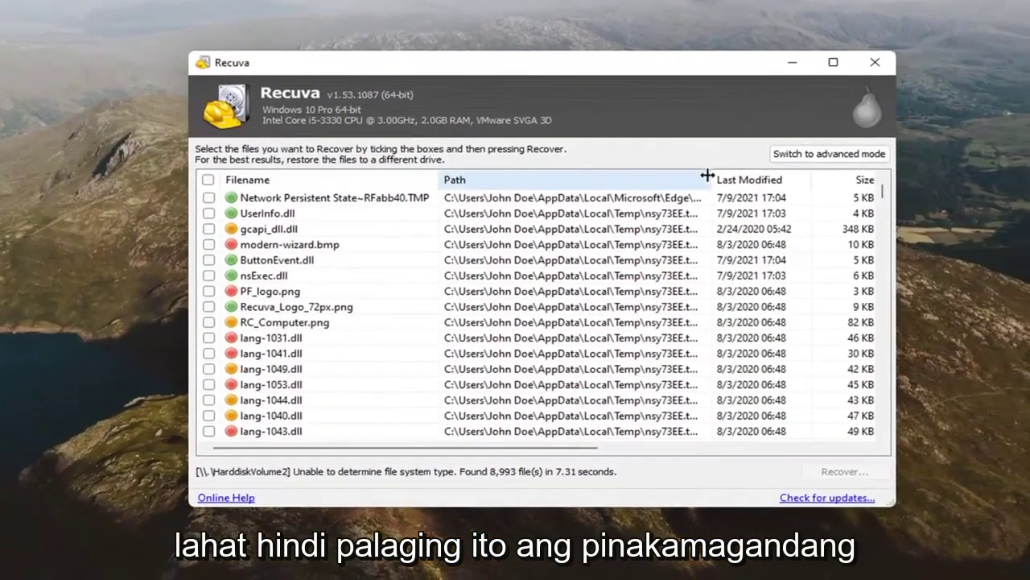
left_click_drag(706, 175, 772, 178)
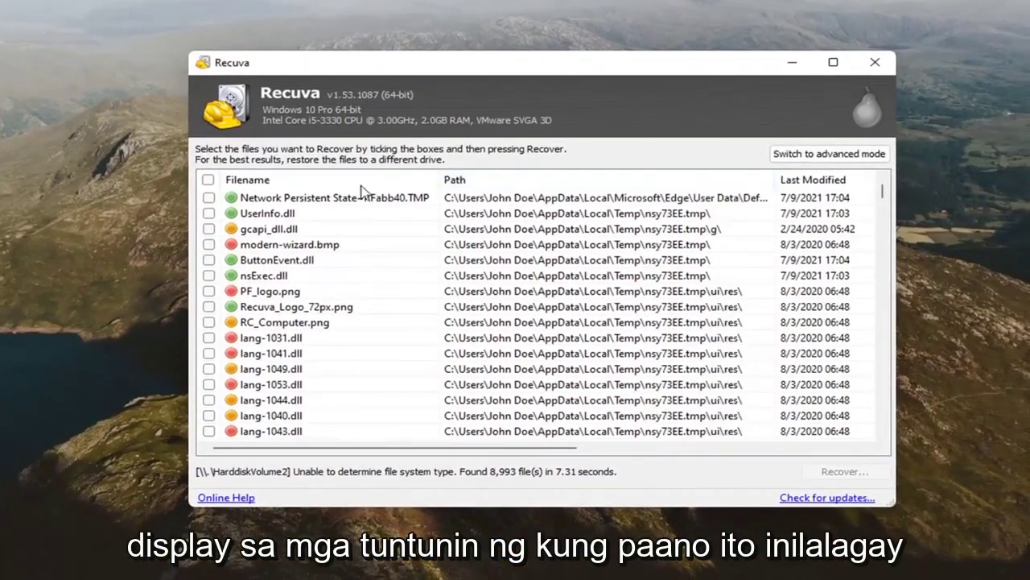
Step: Sort the found files by path and browse to the entries in the user's AppData and Windows folders
left_click_drag(883, 191, 392, 292)
scroll(371, 286, "down", 6)
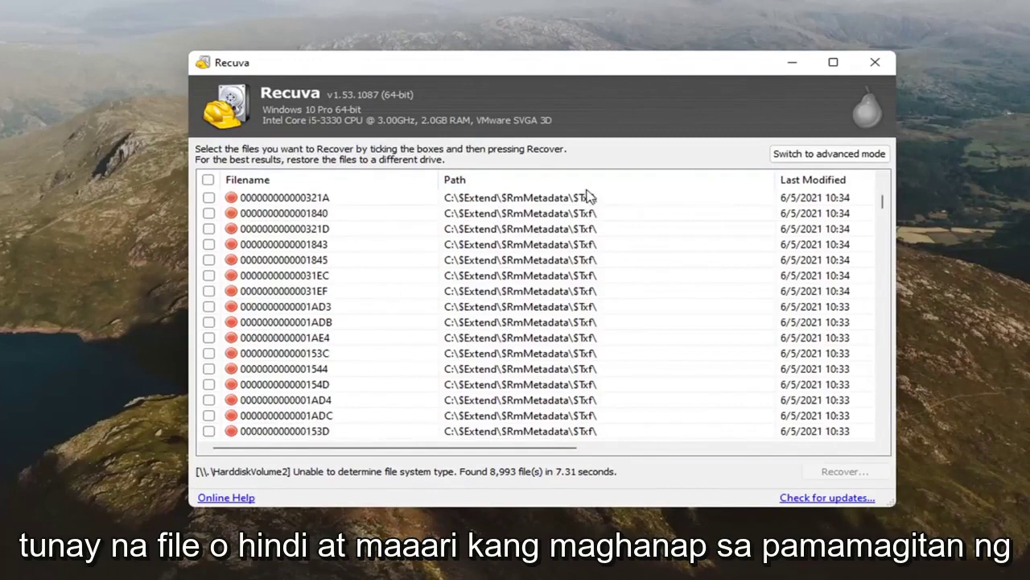
left_click(540, 180)
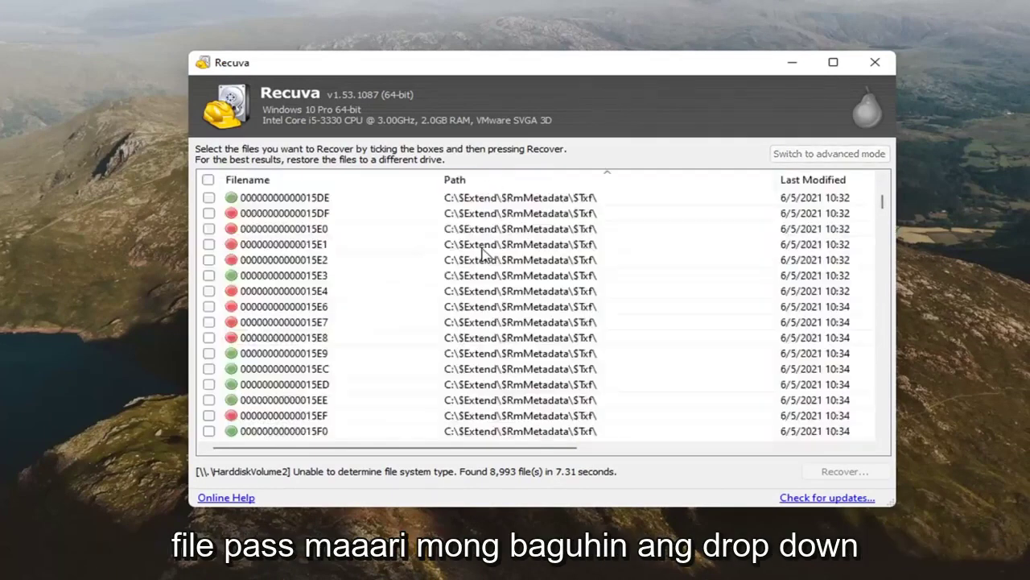
left_click_drag(882, 202, 864, 425)
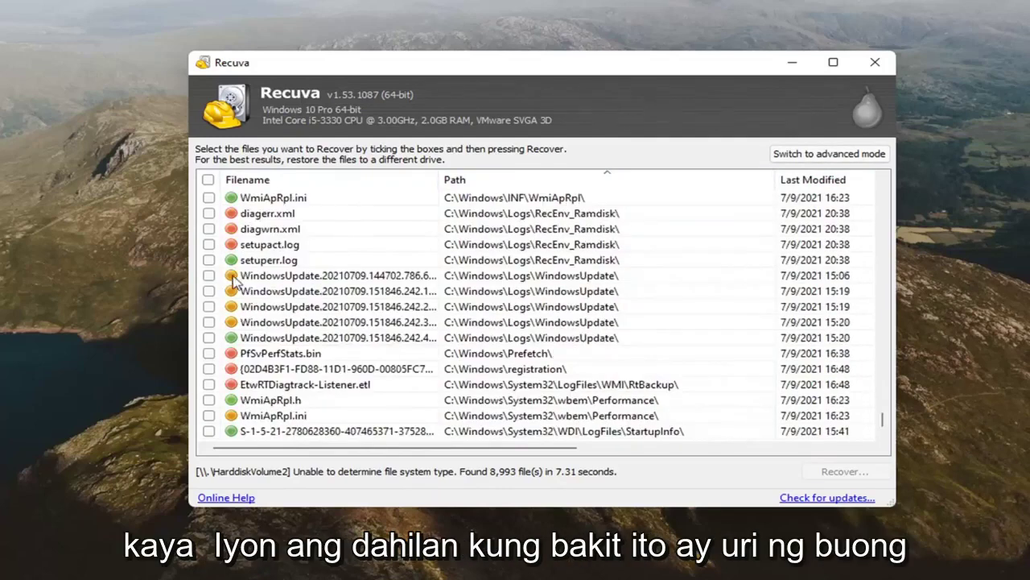
scroll(289, 298, "up", 3)
scroll(312, 310, "up", 2)
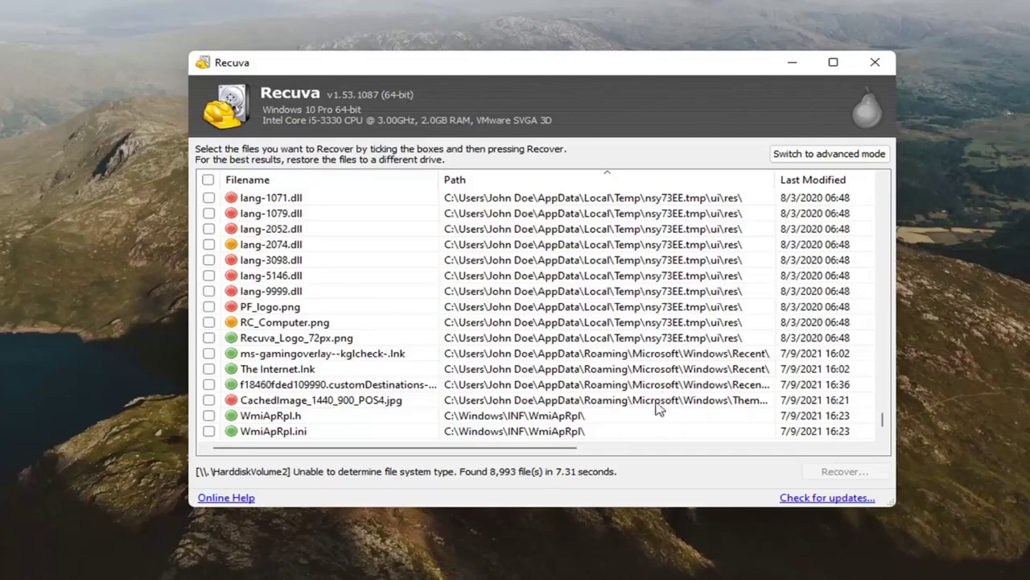
Step: Examine the State and Comment details of the listed files, comparing red, orange and green entries such as RC_Computer.png and ms-gamingoverlay--kglcheck-.lnk
left_click_drag(473, 445, 714, 445)
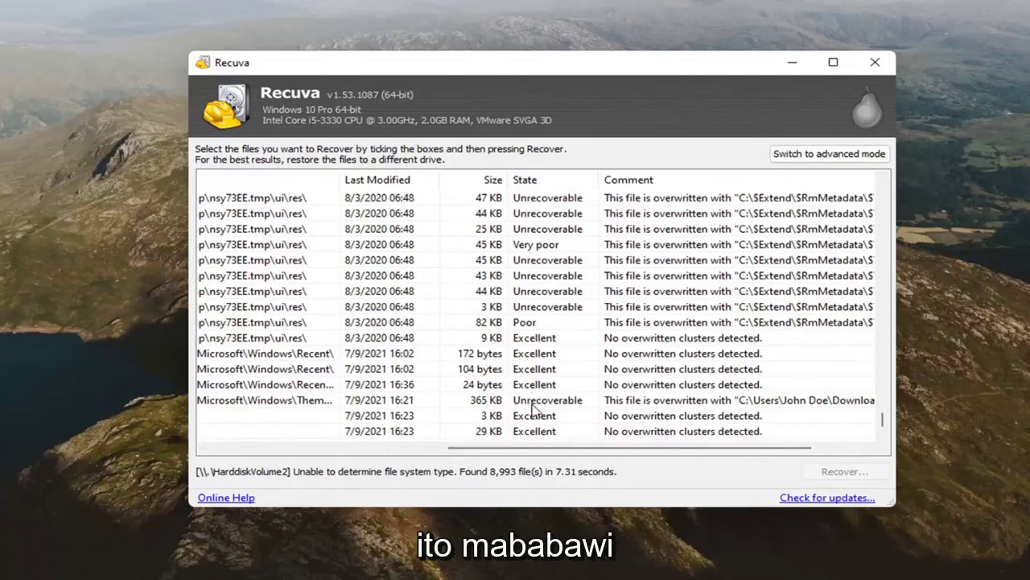
left_click_drag(551, 447, 316, 448)
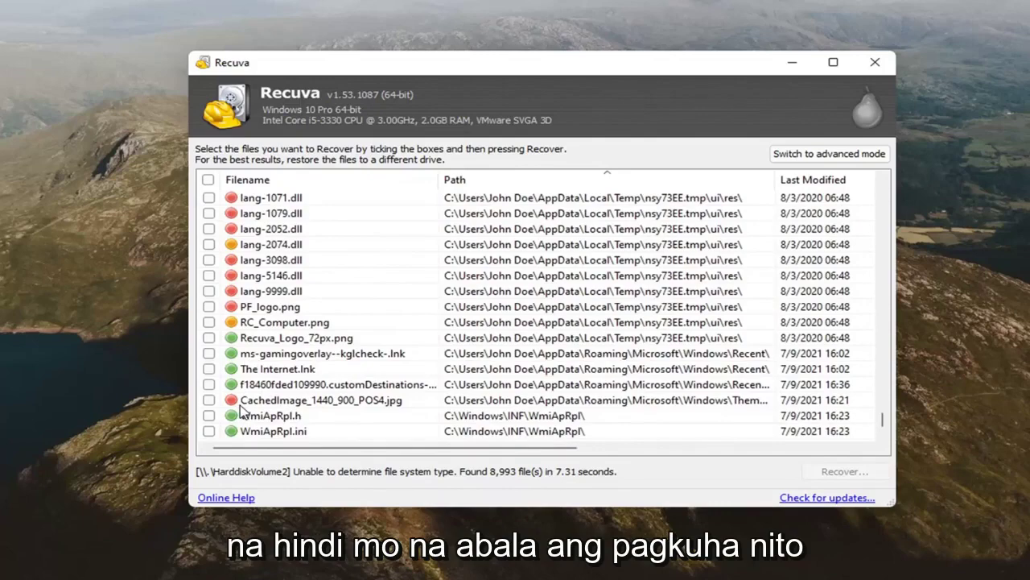
mouse_move(296, 448)
left_mouse_down()
mouse_move(499, 448)
mouse_move(286, 446)
left_mouse_up()
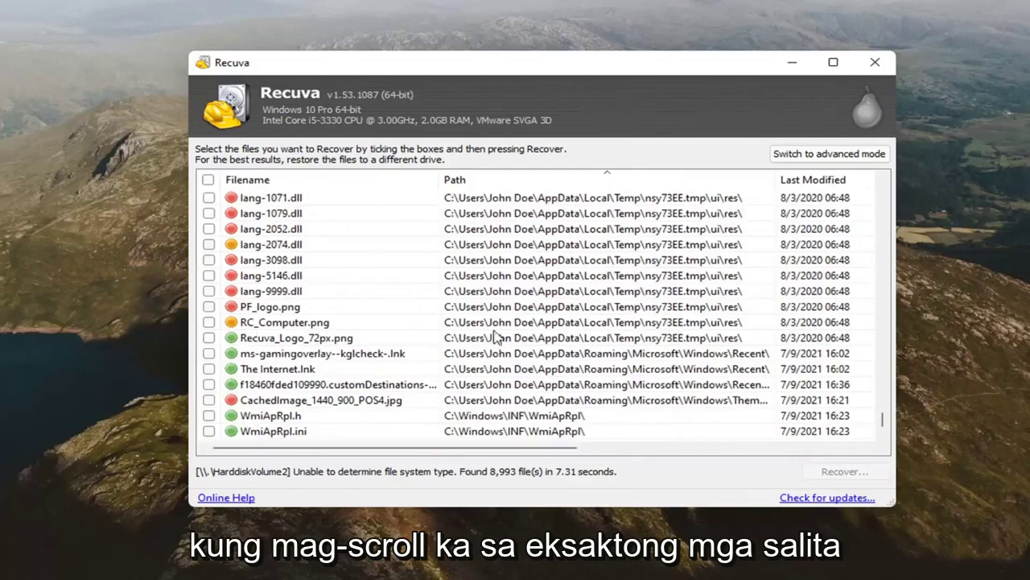
left_click(782, 326)
left_click_drag(532, 447, 729, 455)
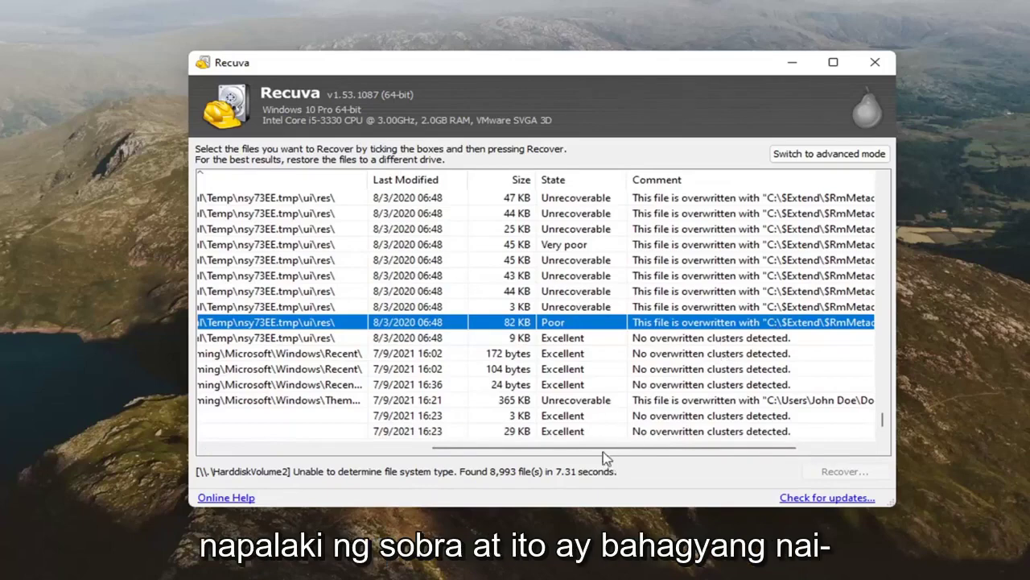
left_click_drag(591, 451, 375, 456)
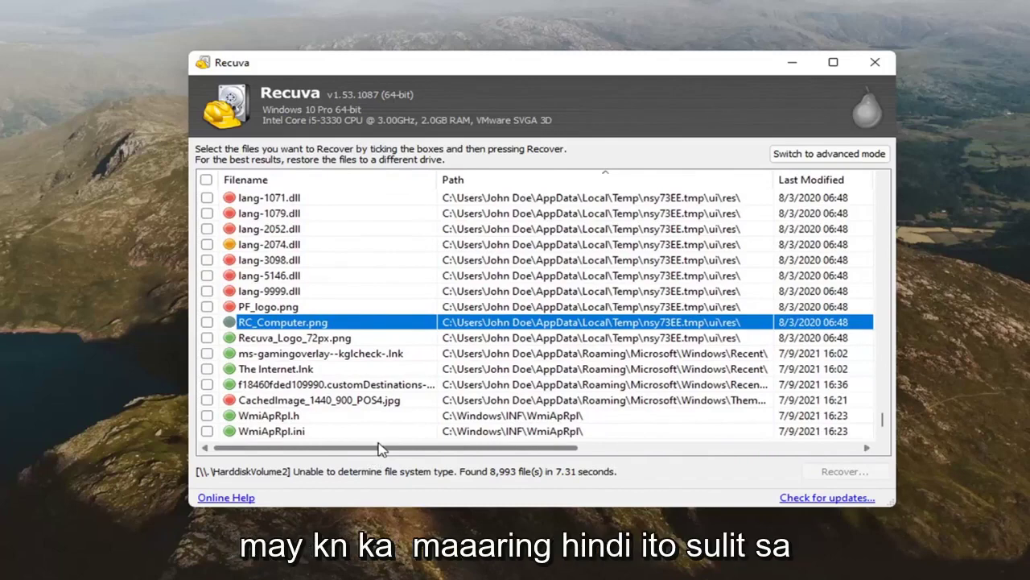
left_click(300, 354)
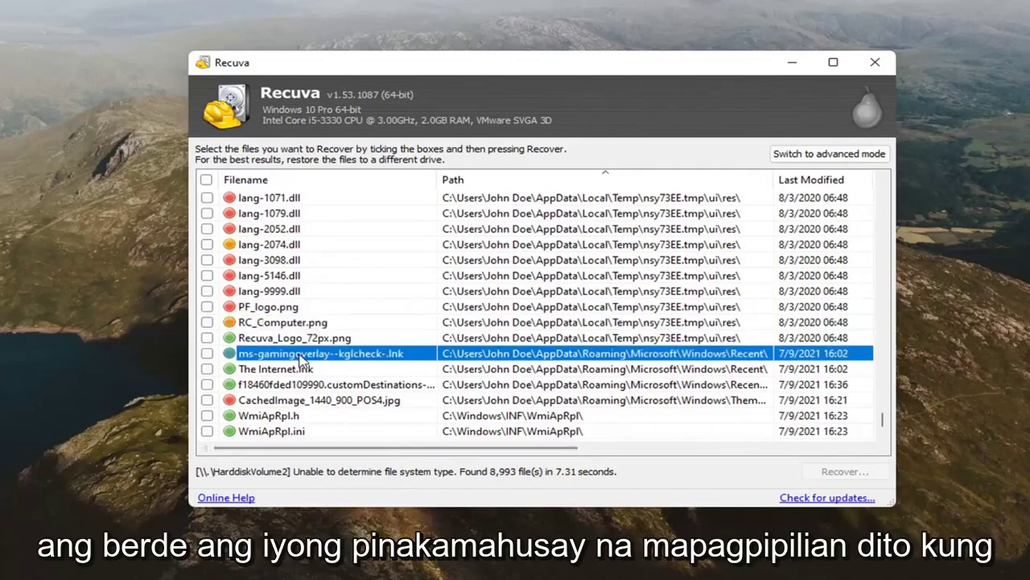
scroll(286, 361, "down", 1)
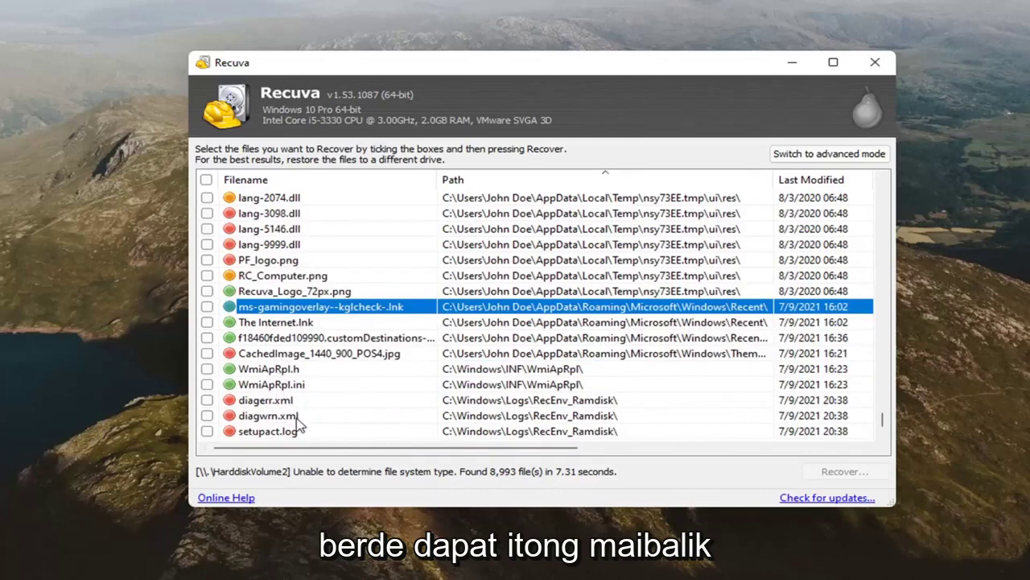
Step: Recover The Internet.lnk to the Desktop folder, agreeing to restore to the same drive
left_click(310, 323)
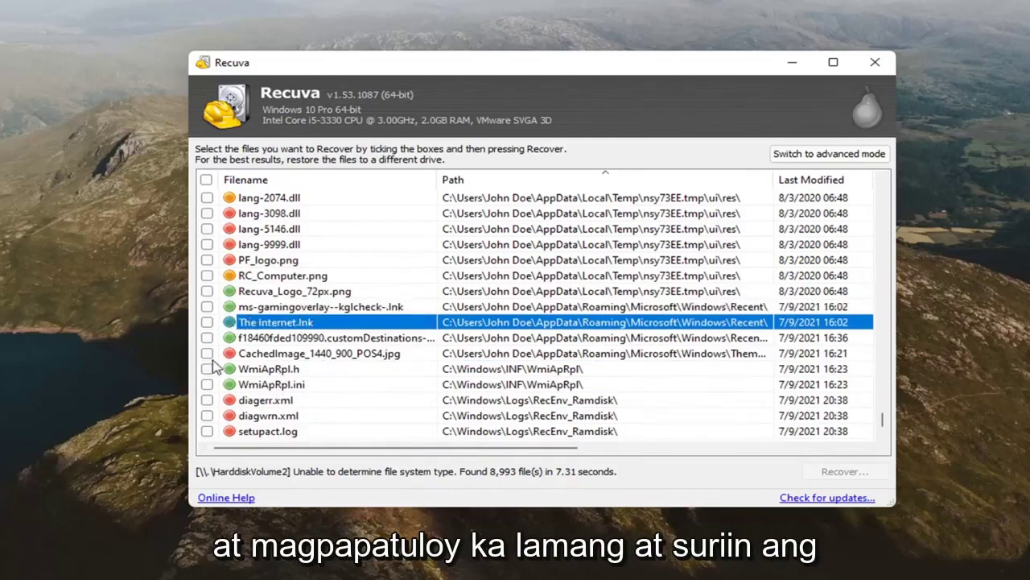
left_click(206, 322)
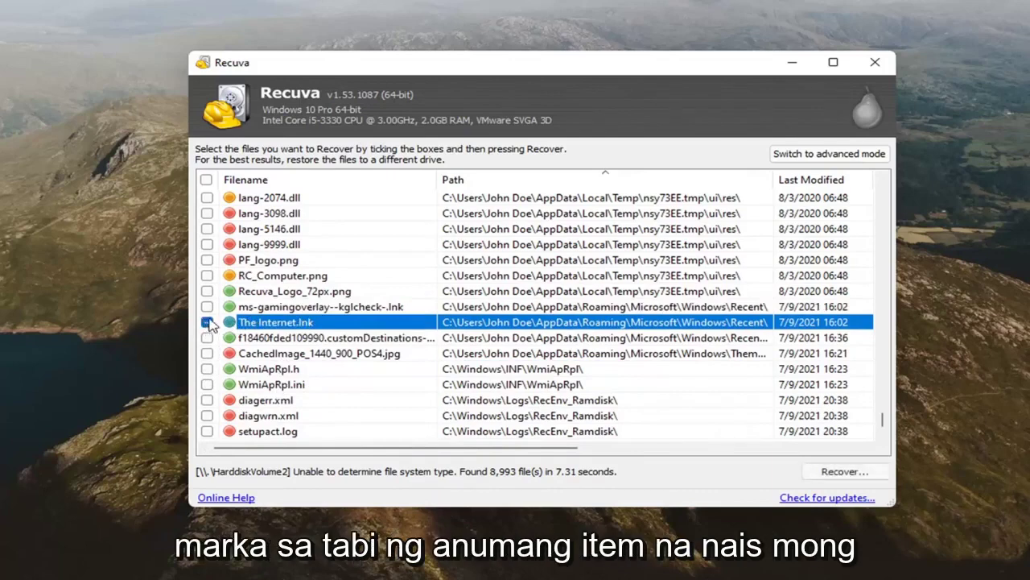
left_click(835, 477)
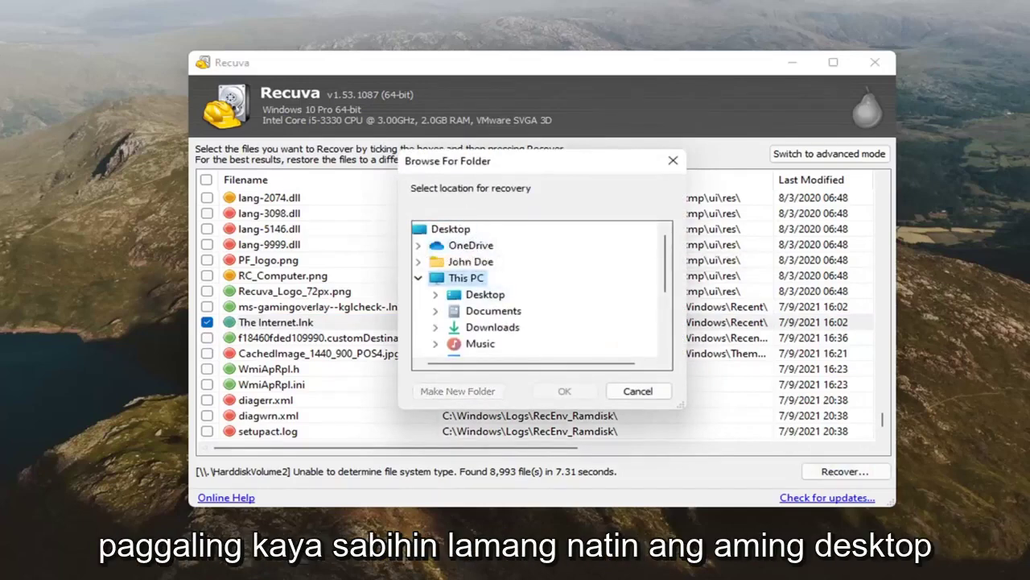
left_click(475, 296)
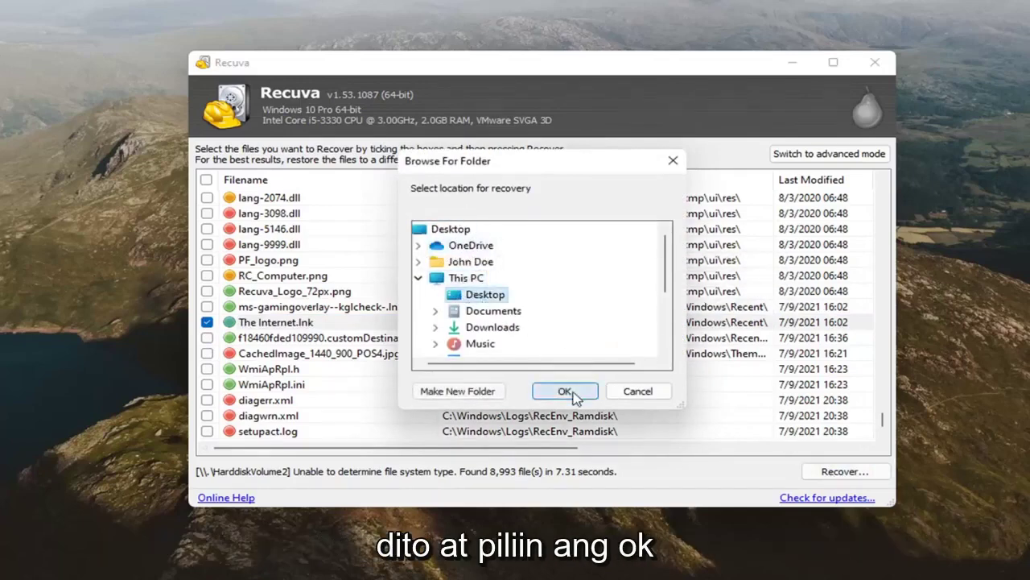
left_click(573, 390)
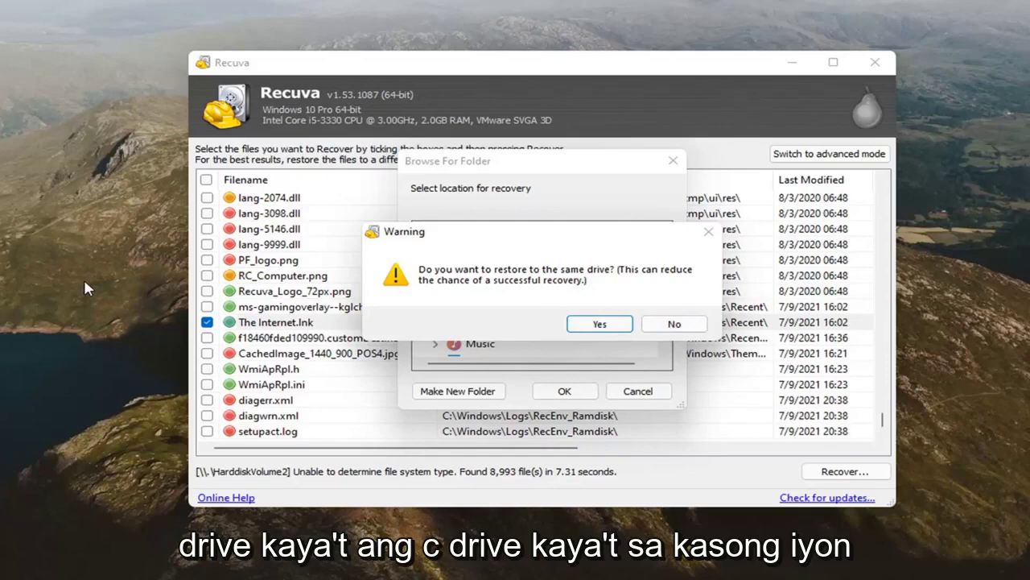
left_click(605, 325)
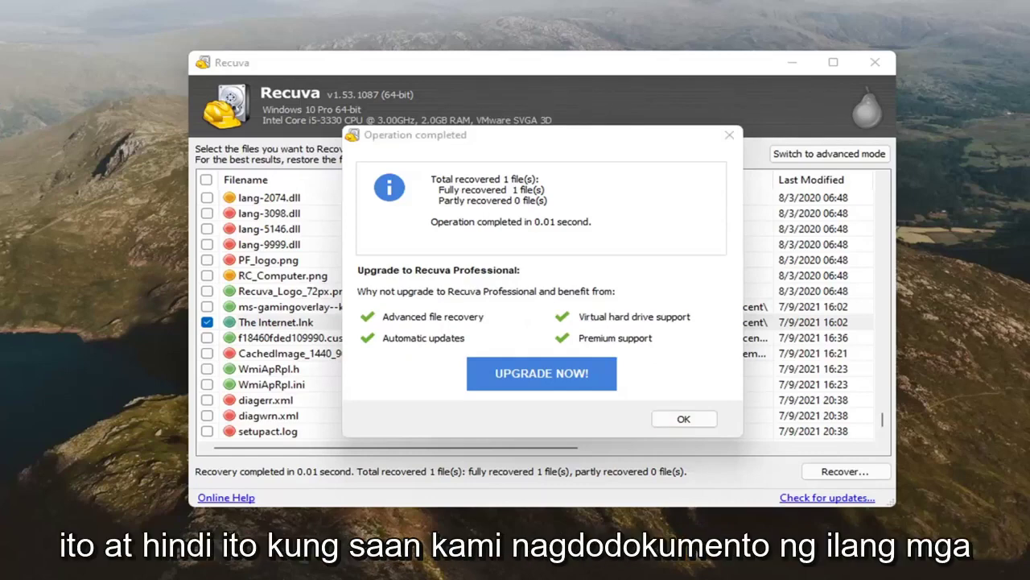
Step: Close the recovery summary and move the recovered The Internet shortcut directly below the Recuva icon on the desktop
key("Escape")
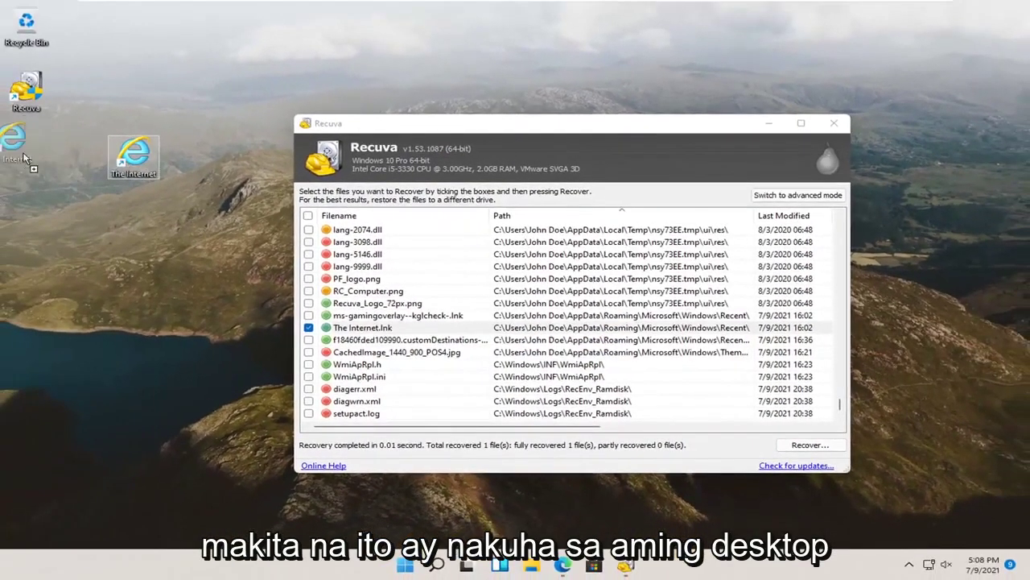
left_click_drag(126, 150, 97, 146)
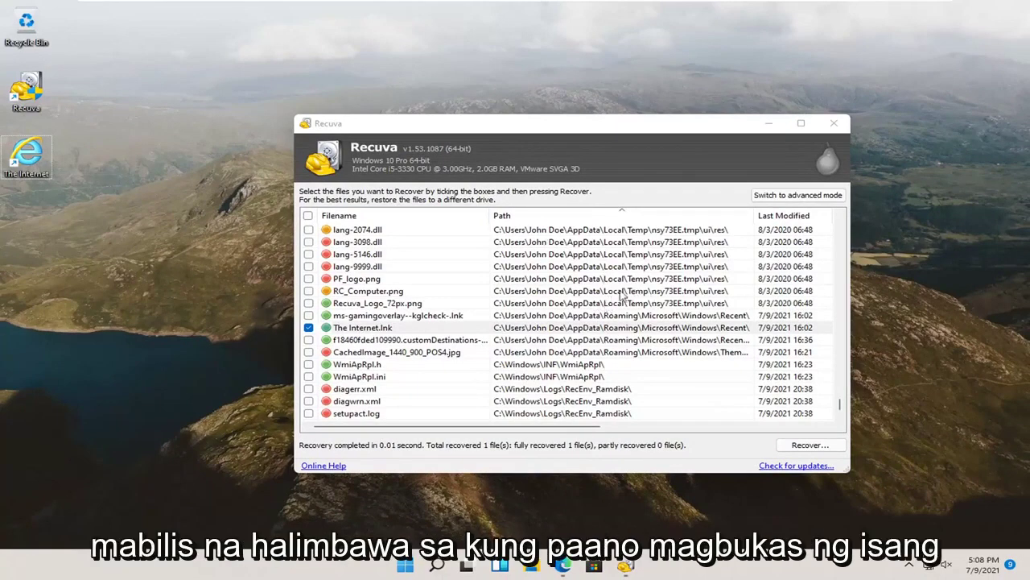
Step: Sort the found files by filename and browse through the alphabetical list
scroll(505, 321, "down", 4)
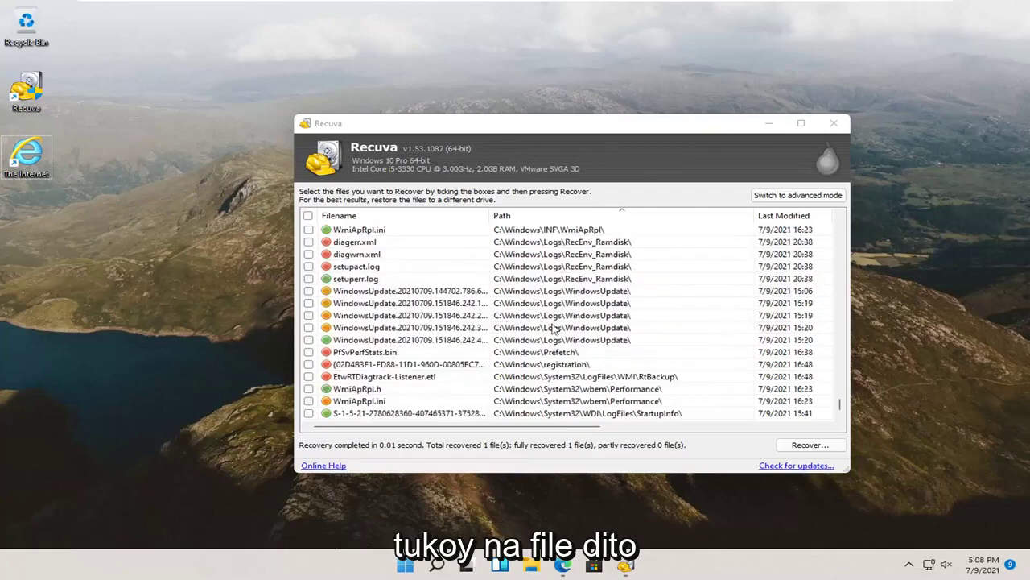
left_click(380, 217)
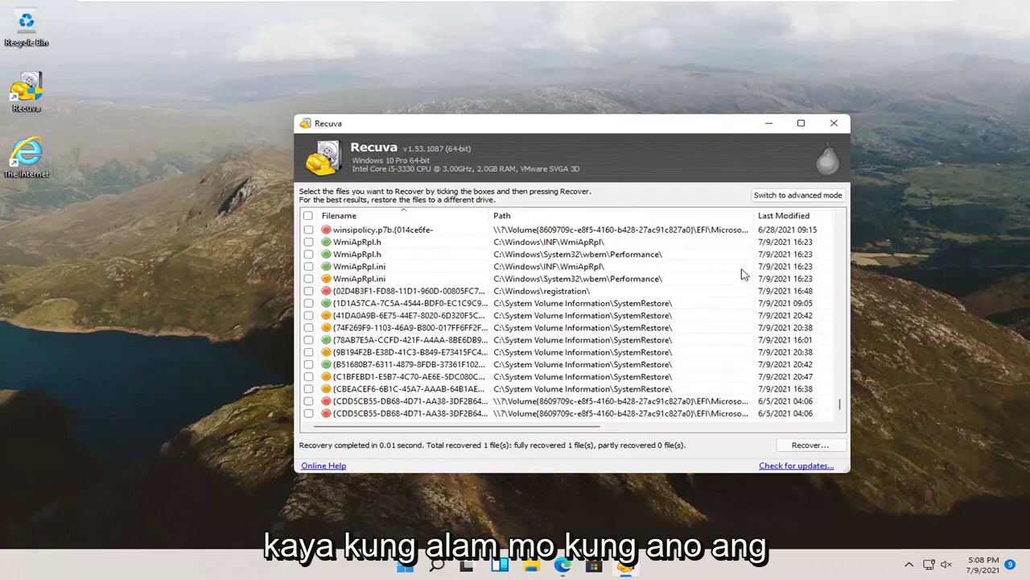
scroll(561, 379, "up", 15)
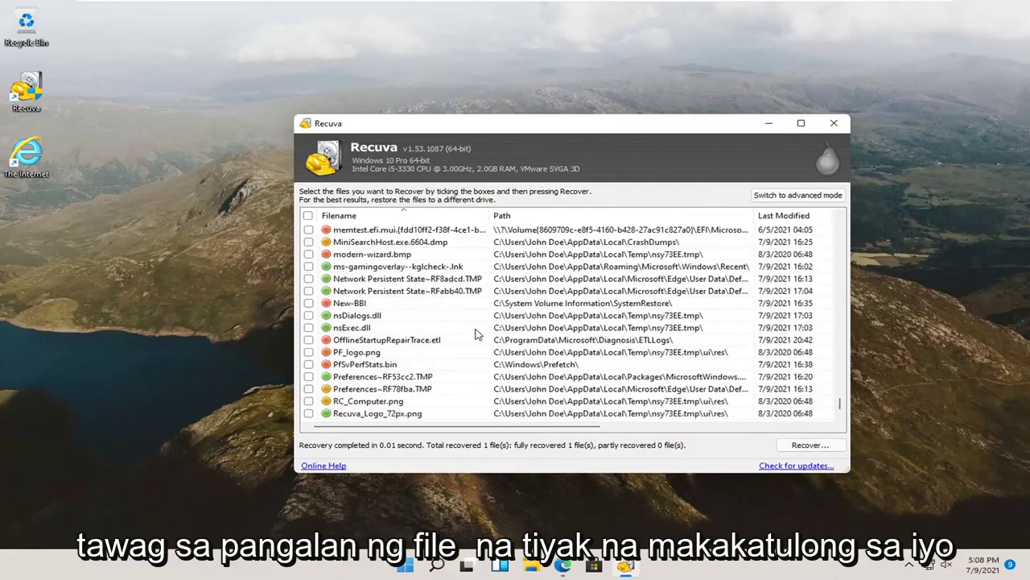
scroll(467, 338, "up", 10)
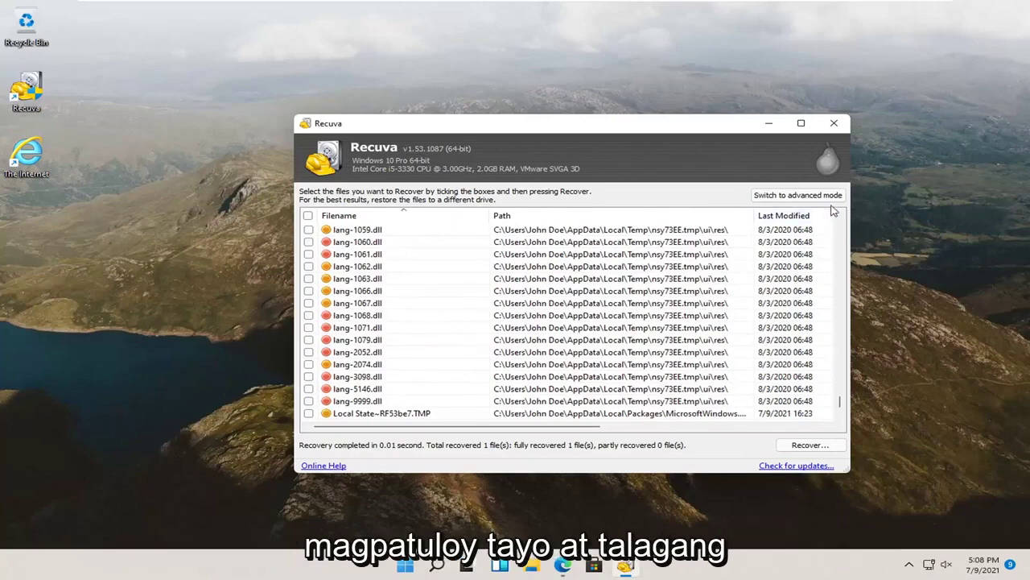
Step: Switch the scan results to advanced mode and look over the drives offered for scanning, keeping All Local Disks
left_click(782, 198)
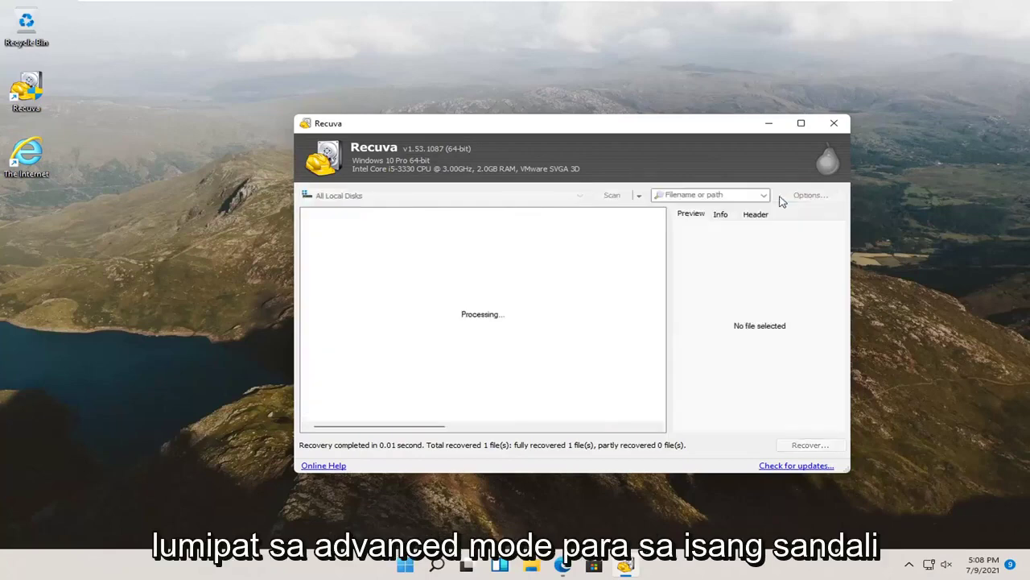
left_click(382, 195)
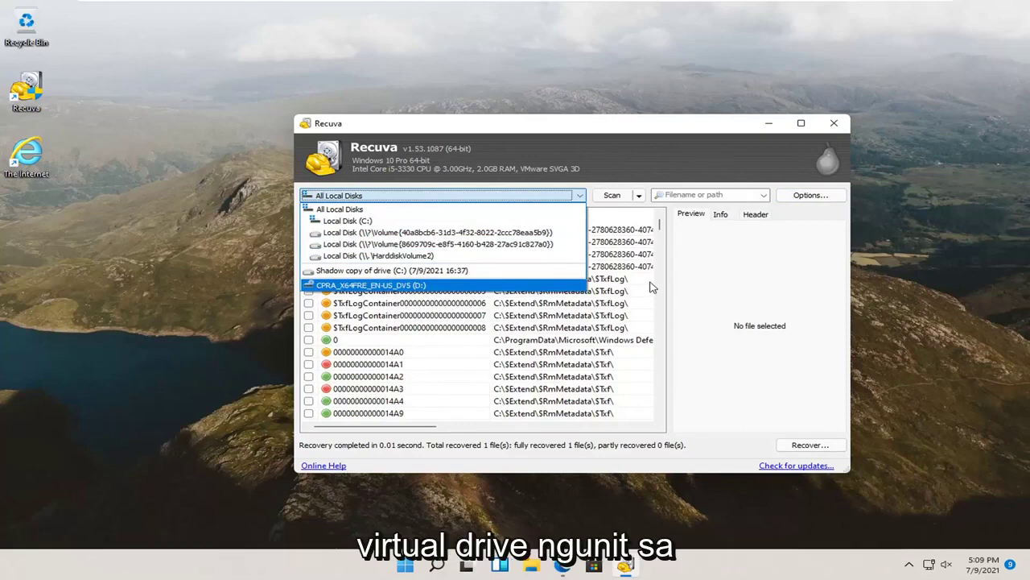
left_click(639, 260)
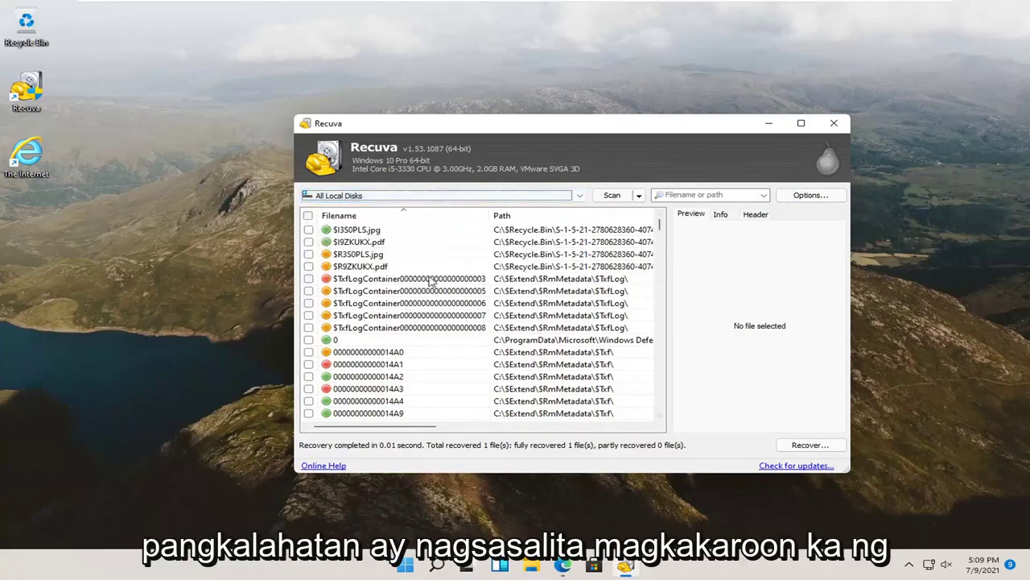
Step: Examine the path, size, state, dates and comment in the info of the file named 0 in the Windows Defender folder
left_click(430, 280)
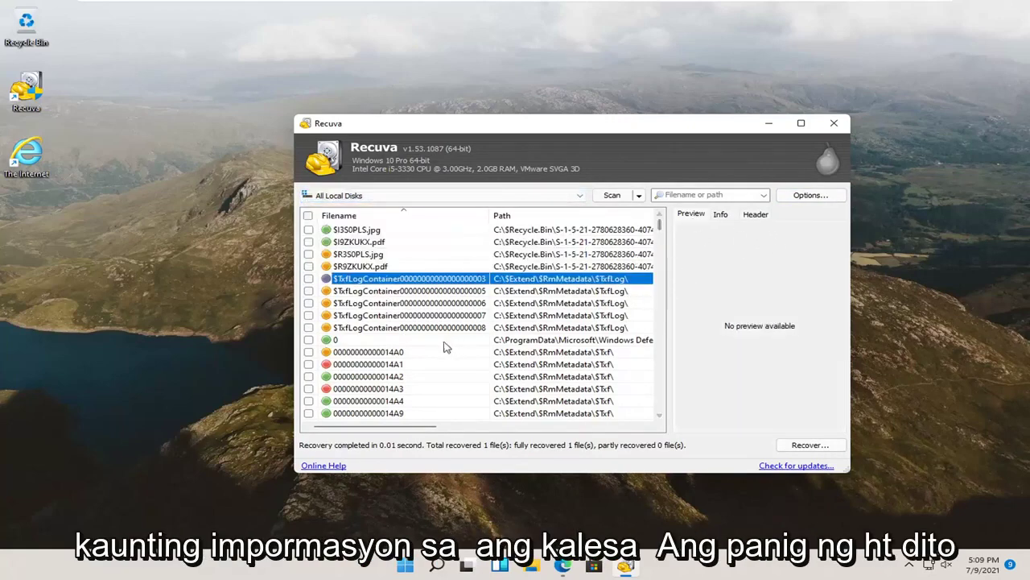
left_click(375, 341)
left_click(722, 215)
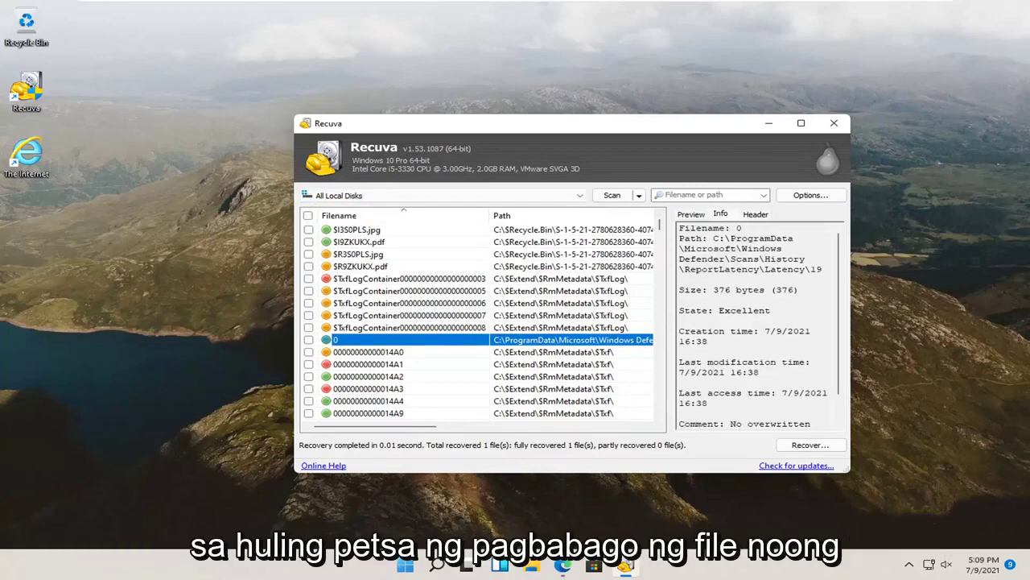
left_click_drag(724, 362, 760, 362)
mouse_move(713, 330)
left_mouse_down()
mouse_move(748, 331)
mouse_move(754, 310)
left_mouse_up()
scroll(756, 322, "down", 1)
scroll(757, 322, "up", 1)
Step: Inspect the hexadecimal header data of the file named 0
left_click(755, 214)
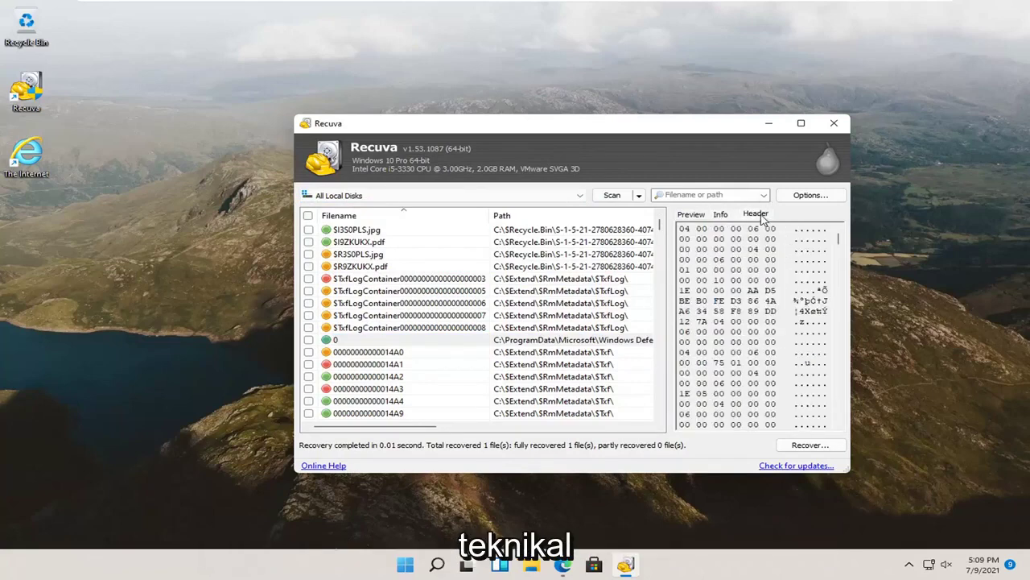
left_click_drag(725, 249, 756, 384)
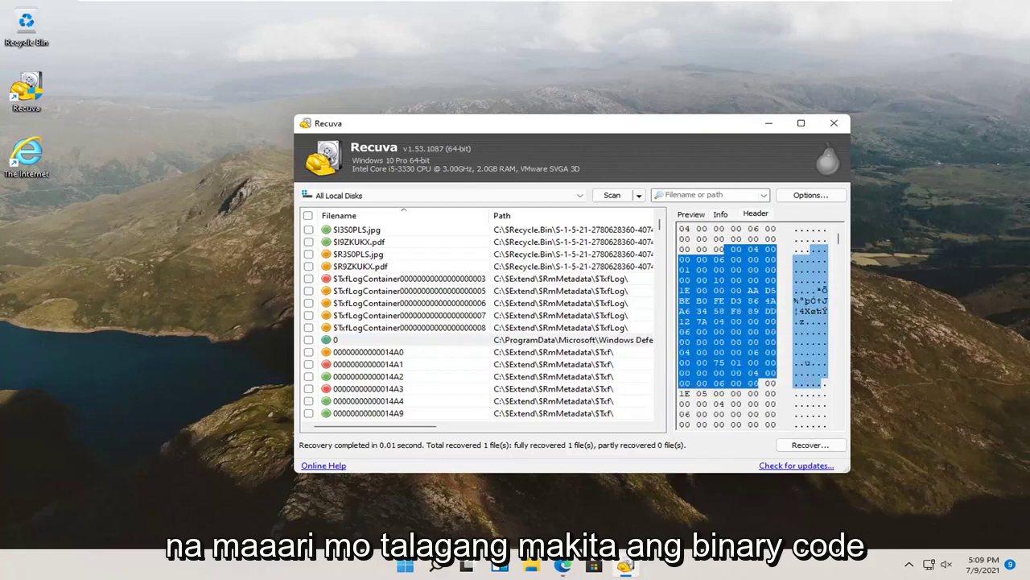
scroll(759, 322, "down", 2)
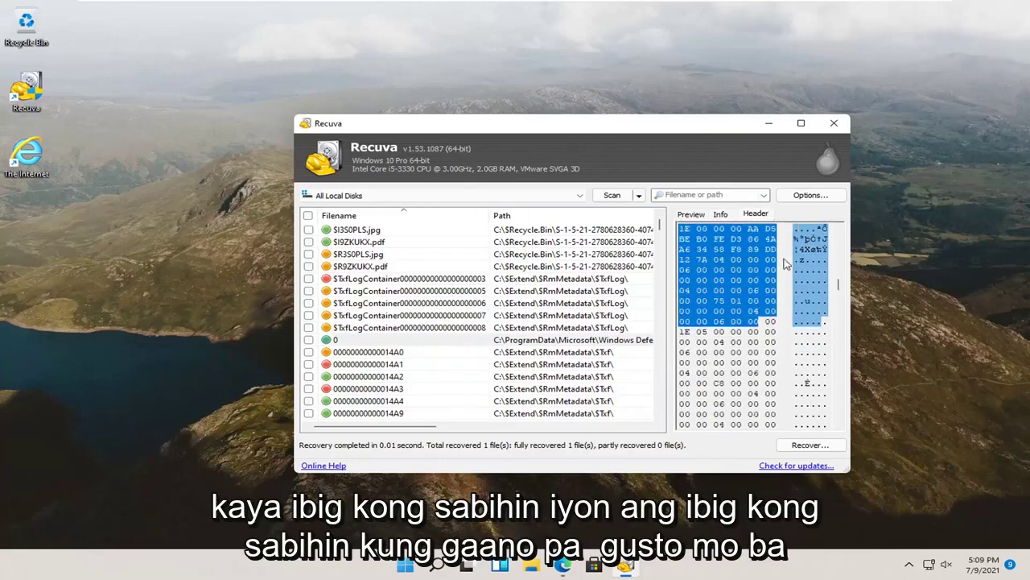
Step: Look over the Scan Files and Scan Contents scan types and the list of drives that can be scanned
left_click(641, 198)
left_click(642, 199)
left_click(642, 199)
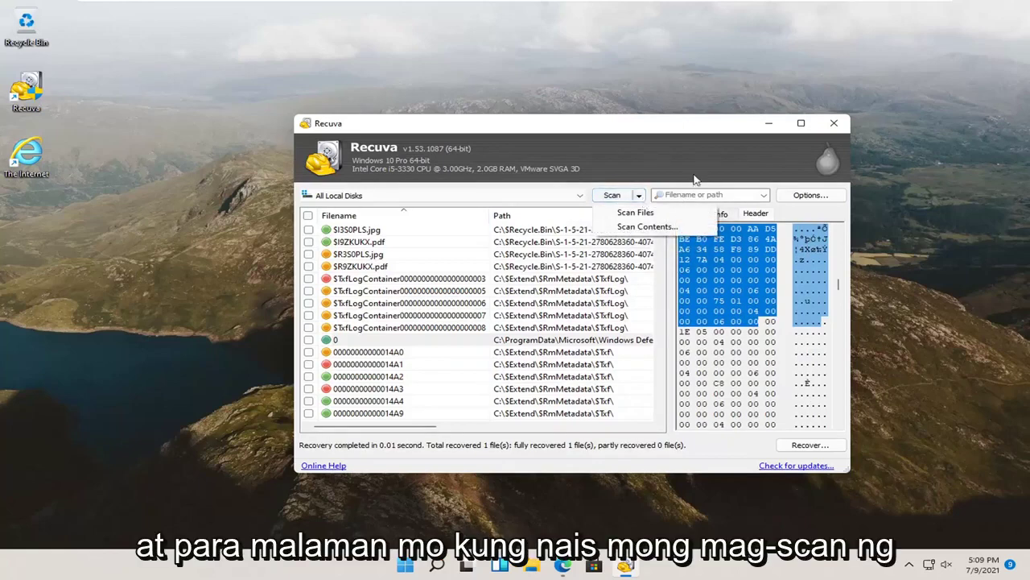
left_click(638, 194)
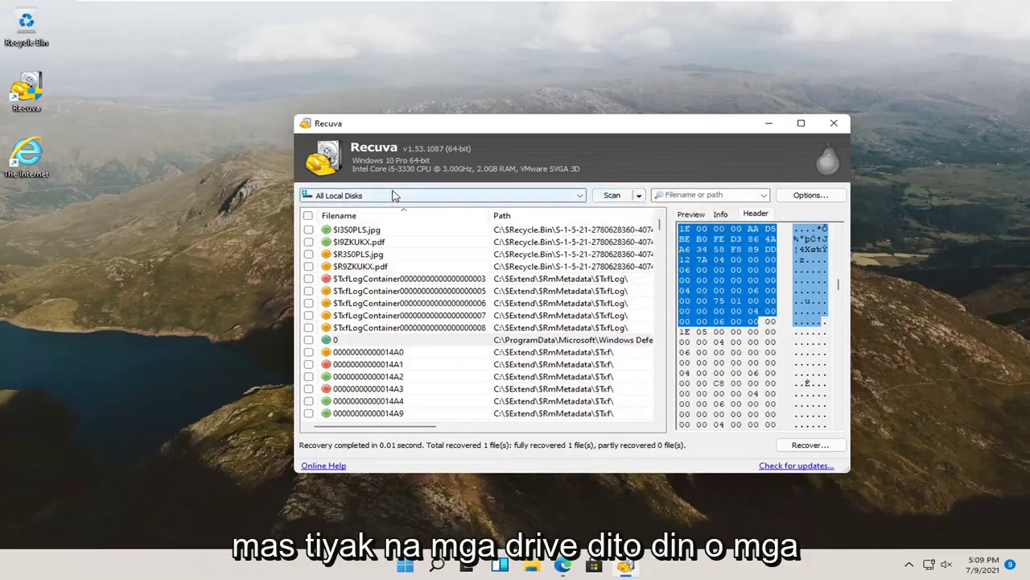
left_click(639, 196)
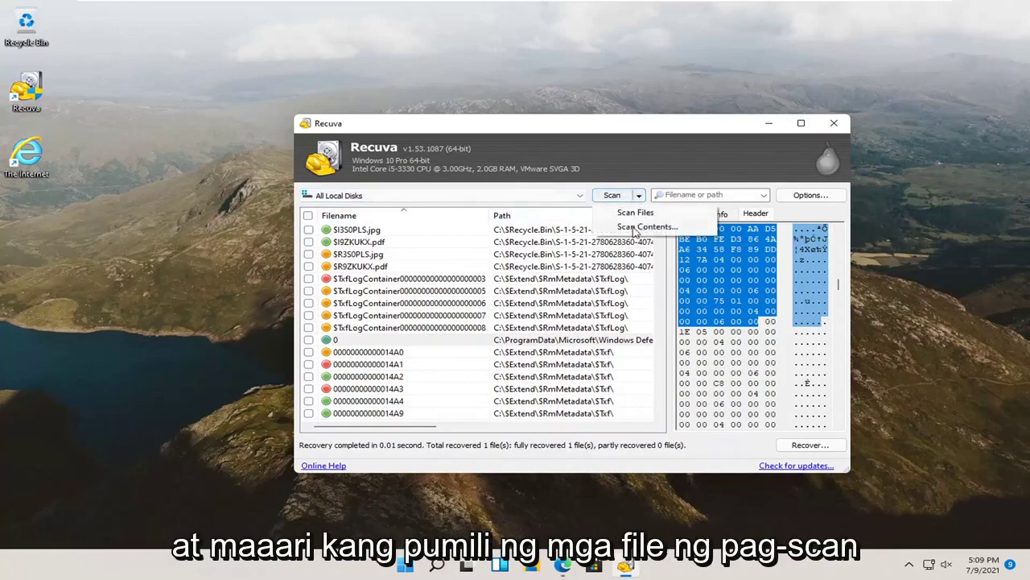
left_click(557, 203)
left_click(557, 203)
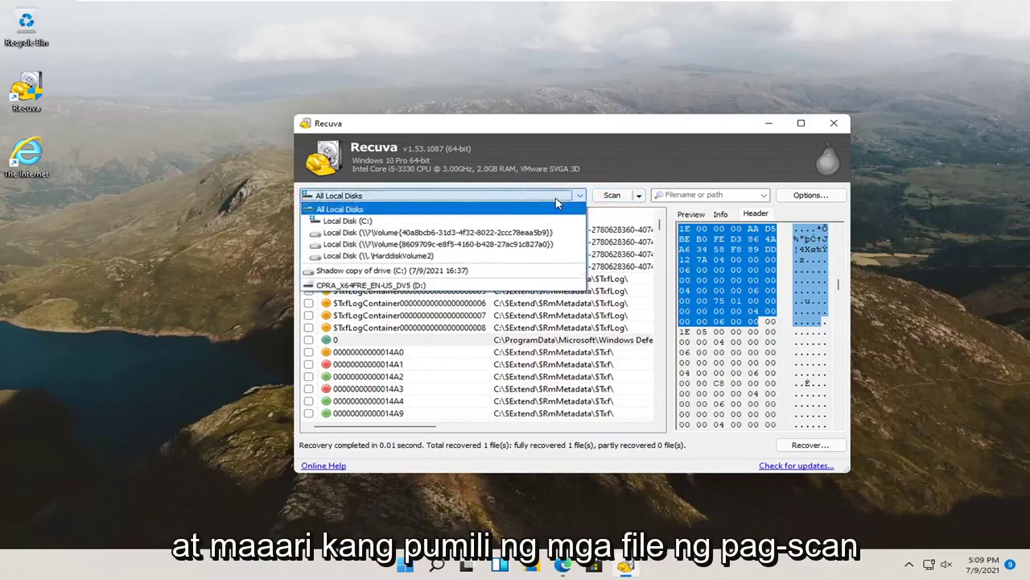
left_click(642, 196)
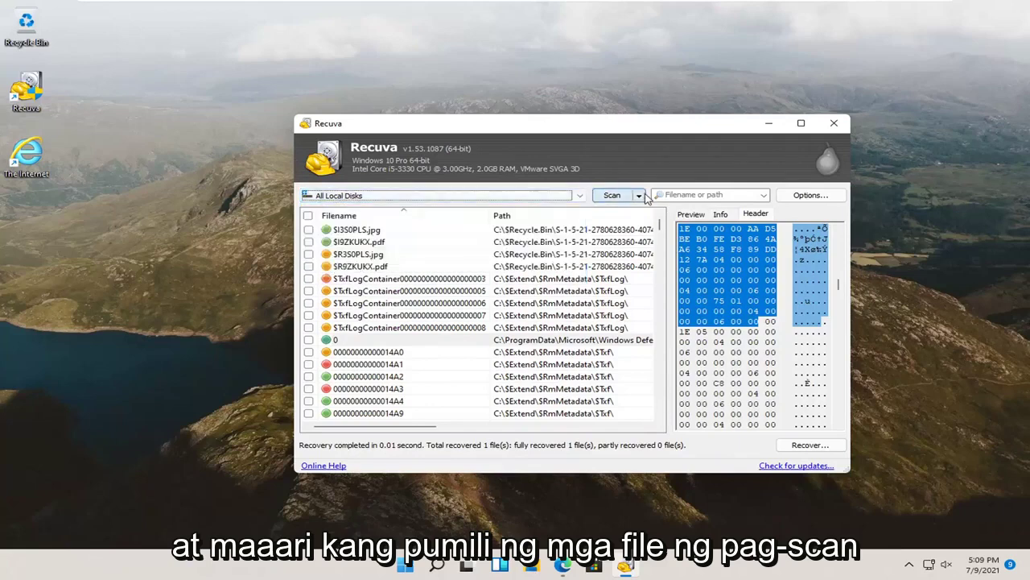
Step: Start a Scan Files search of all local disks and cancel it while it is running
left_click(640, 195)
left_click(632, 212)
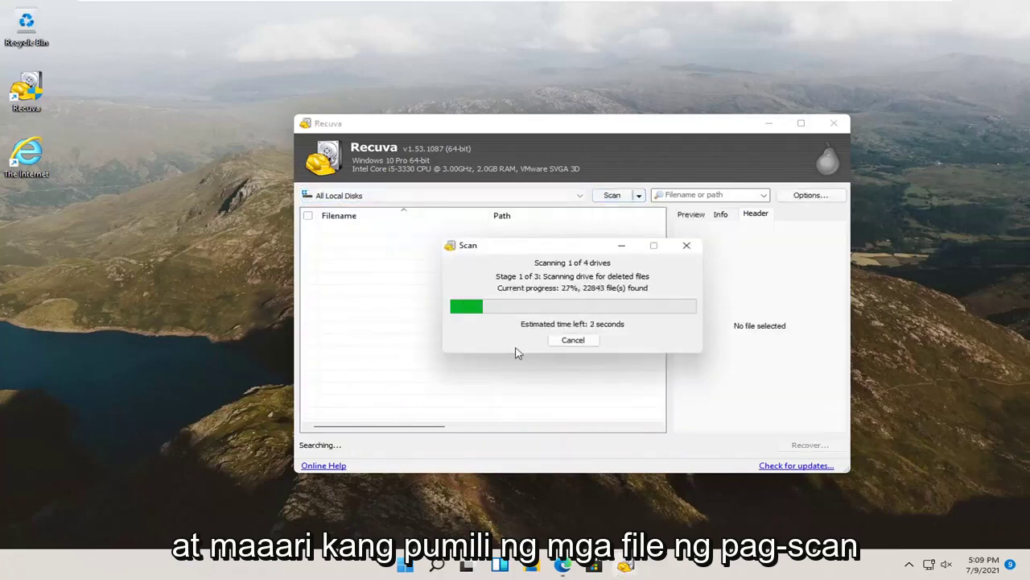
left_click(574, 340)
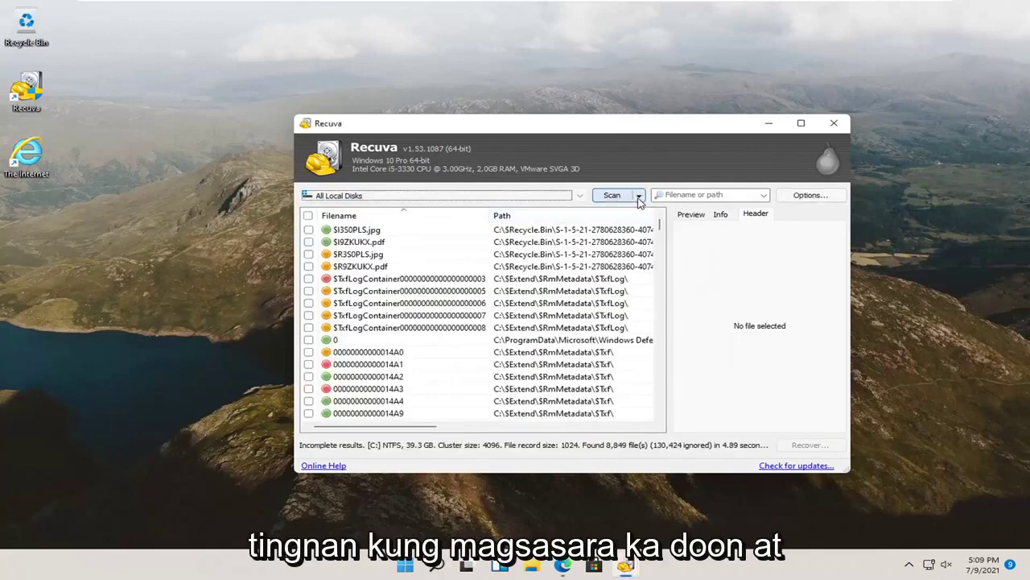
Step: Review the General, Actions, Advanced, Drives and Privacy settings in the program options
left_click(815, 199)
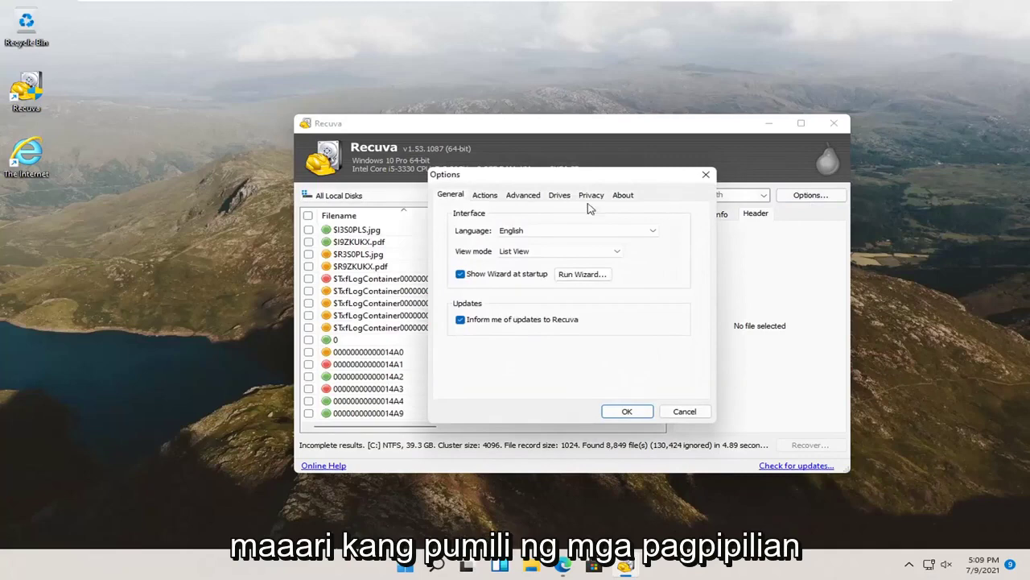
left_click(486, 195)
left_click(521, 197)
left_click(561, 196)
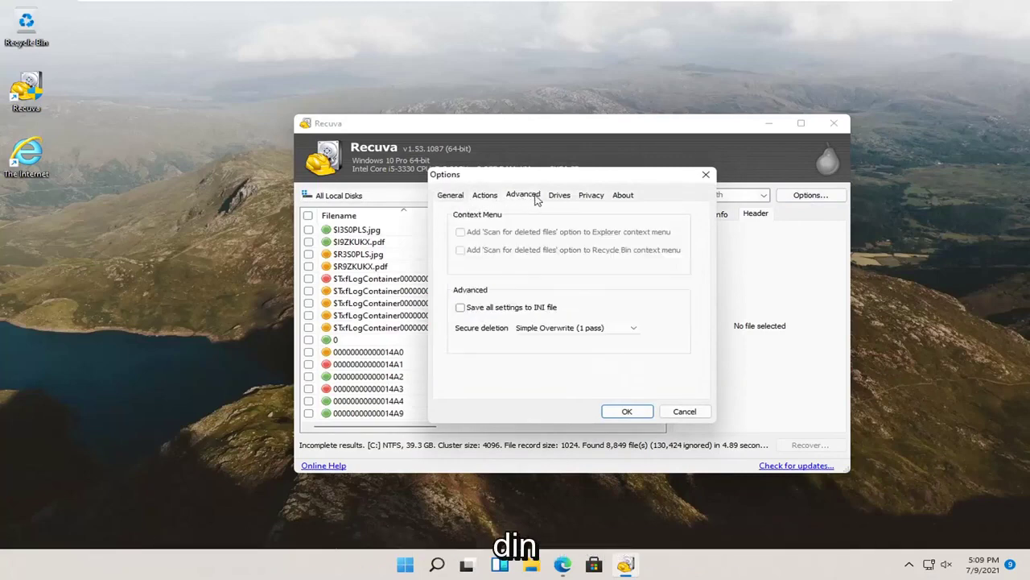
left_click(592, 196)
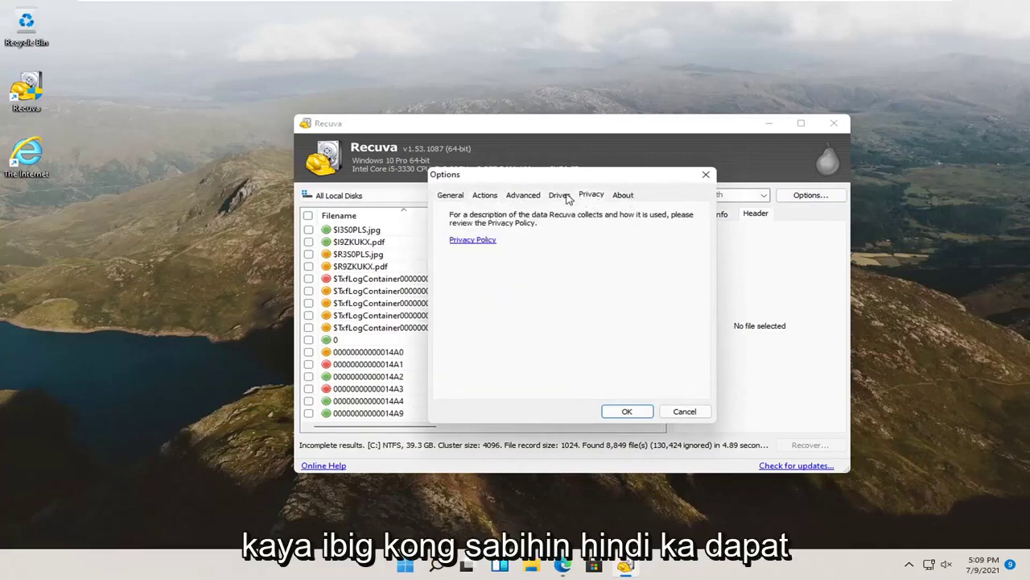
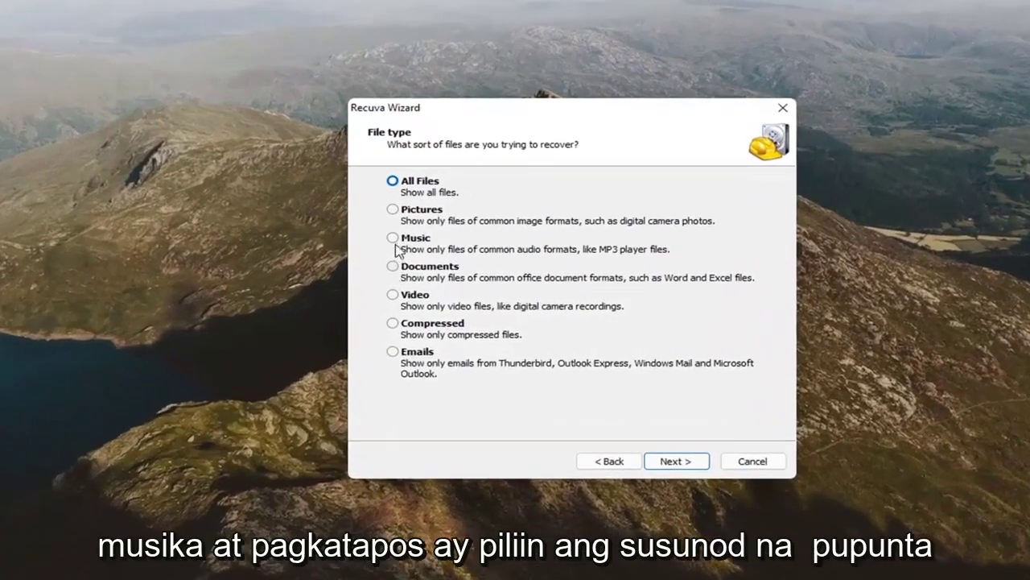
Step: Start a wizard search for Music files with the location I'm not sure and Deep Scan enabled
left_click(430, 255)
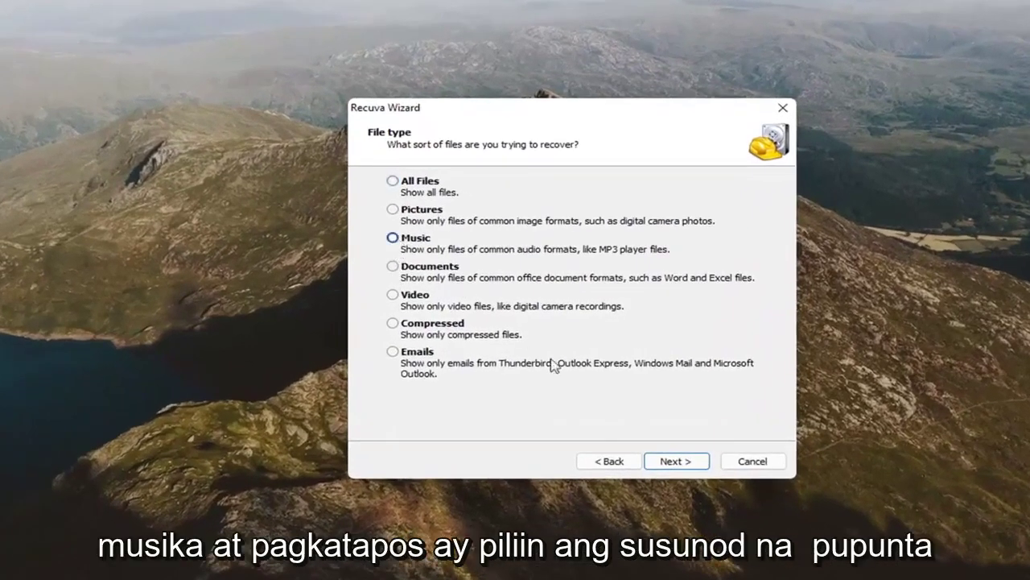
left_click(673, 461)
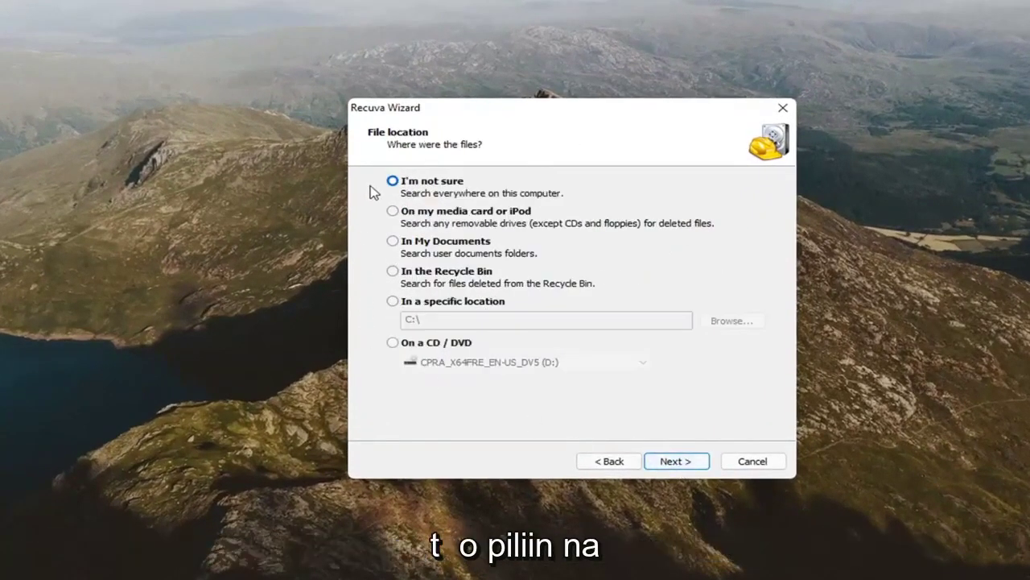
left_click(673, 461)
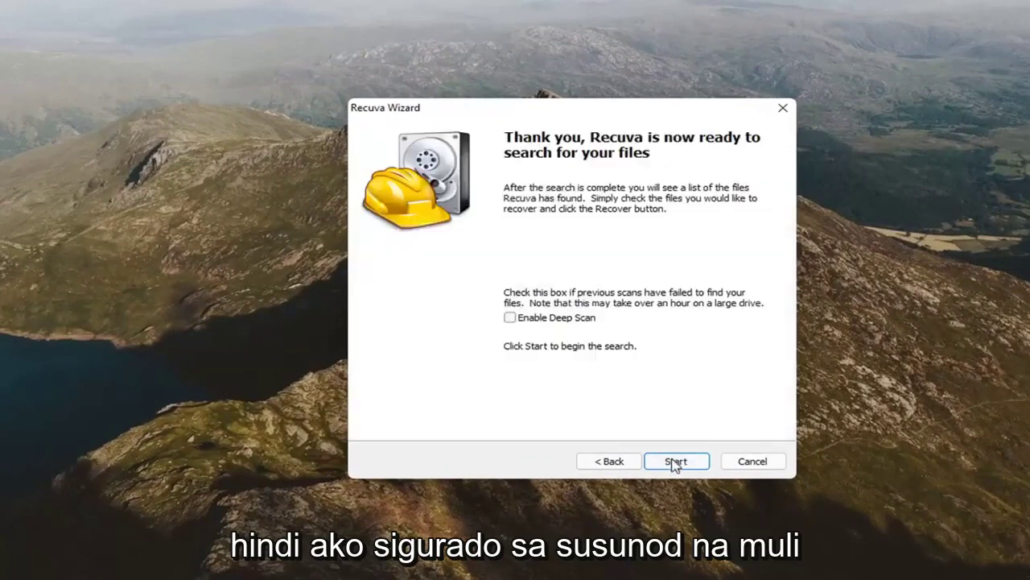
left_click(510, 318)
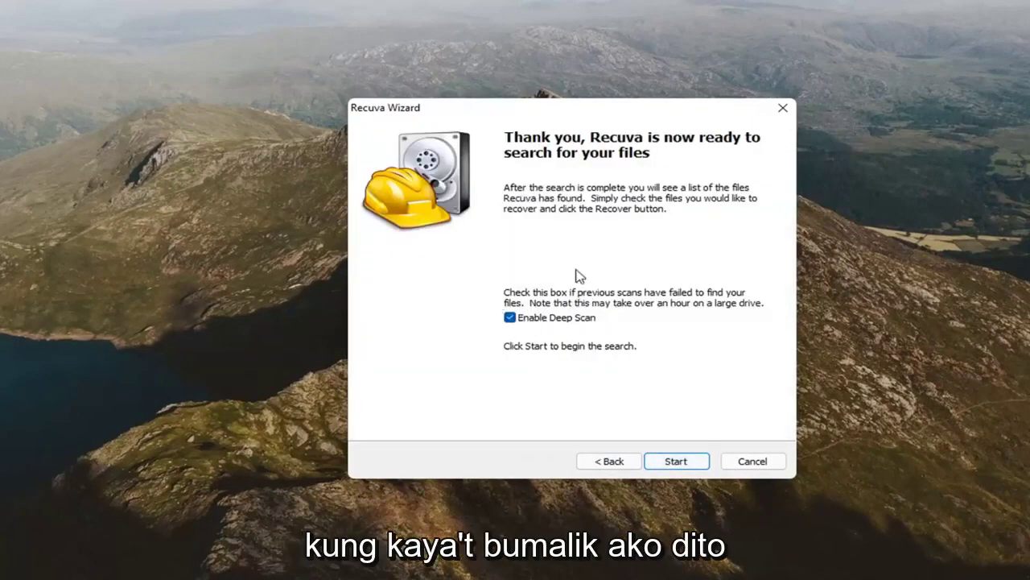
left_click(672, 464)
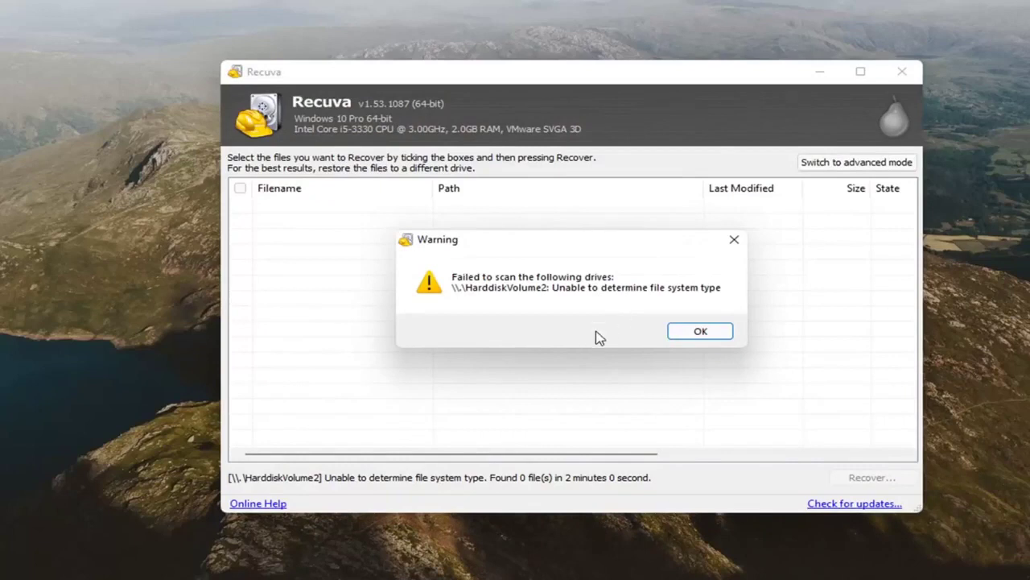
Step: Dismiss the warning about the drive that could not be scanned and close Recuva
left_click(734, 240)
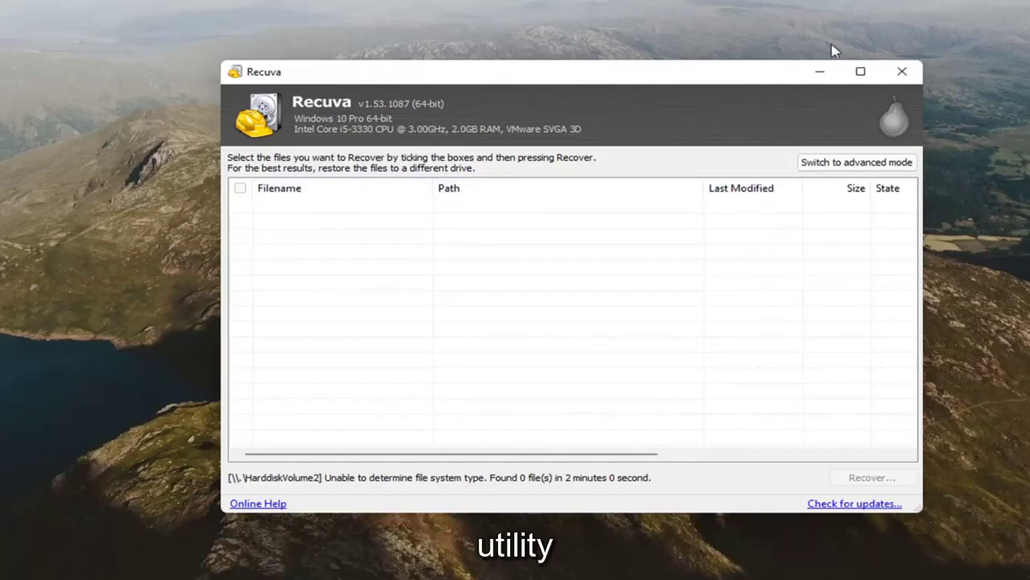
left_click(902, 73)
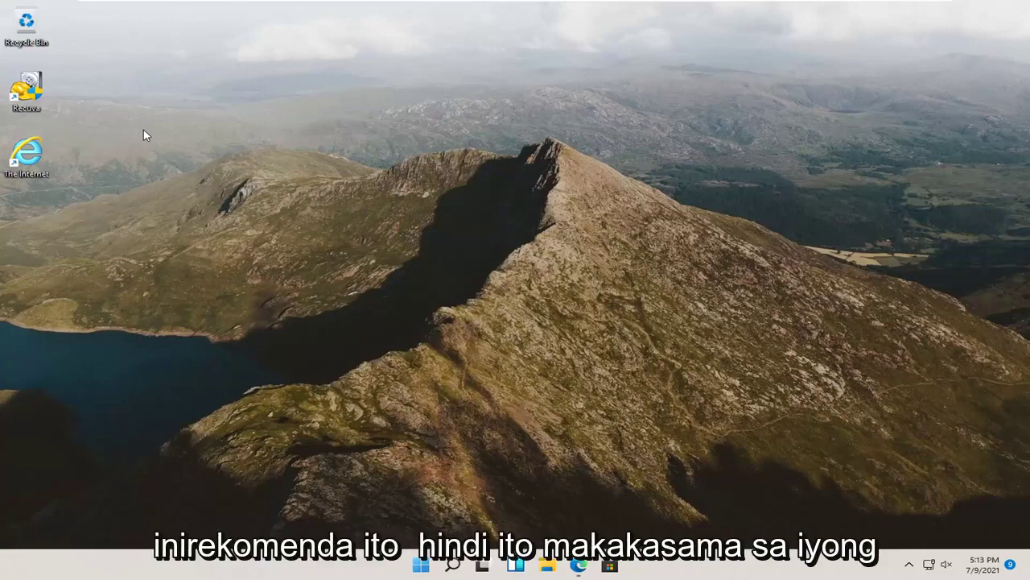
left_click_drag(212, 85, 636, 372)
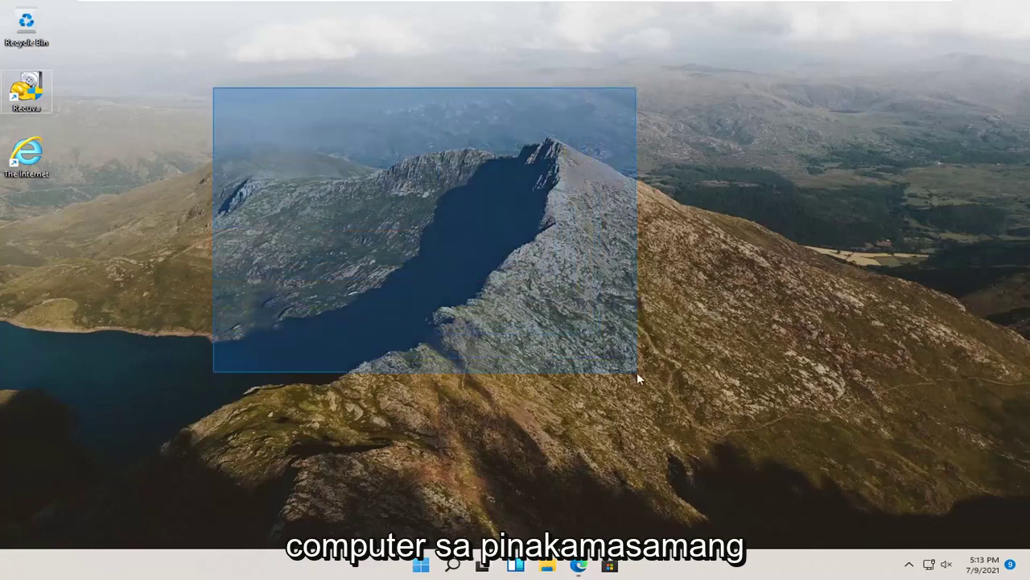